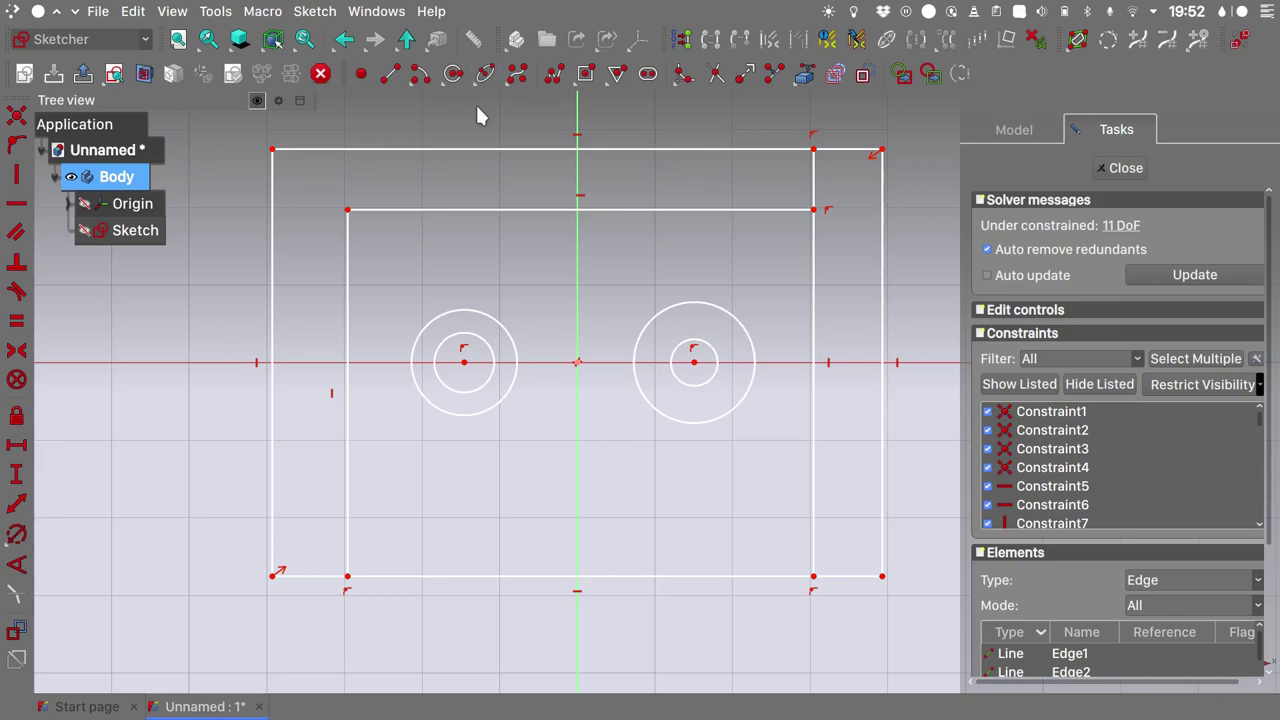
left_click(133, 12)
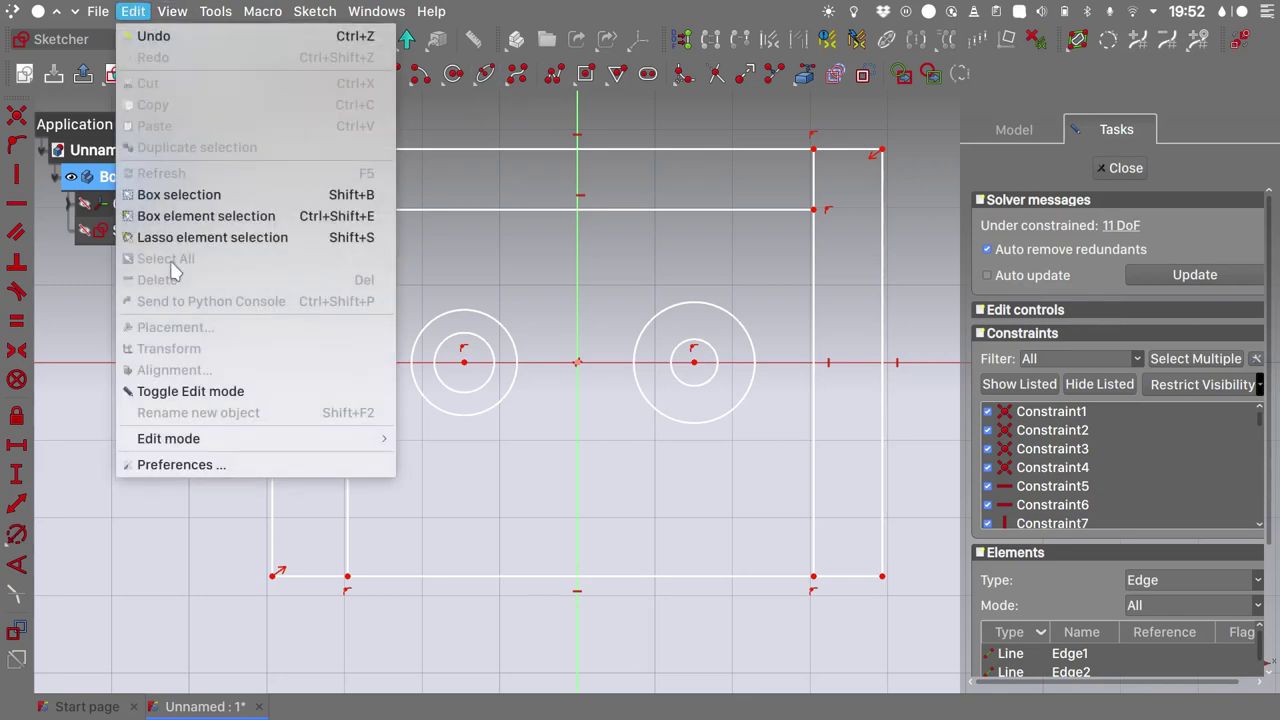
left_click(181, 466)
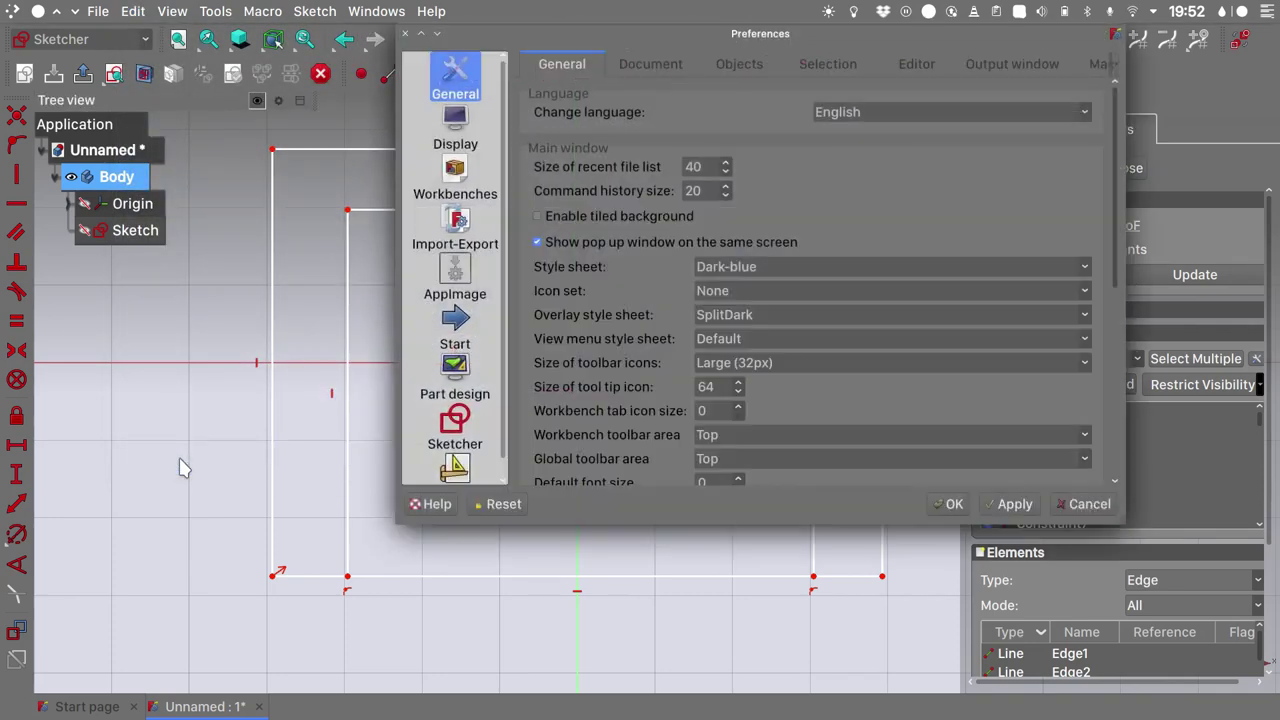
left_click(456, 425)
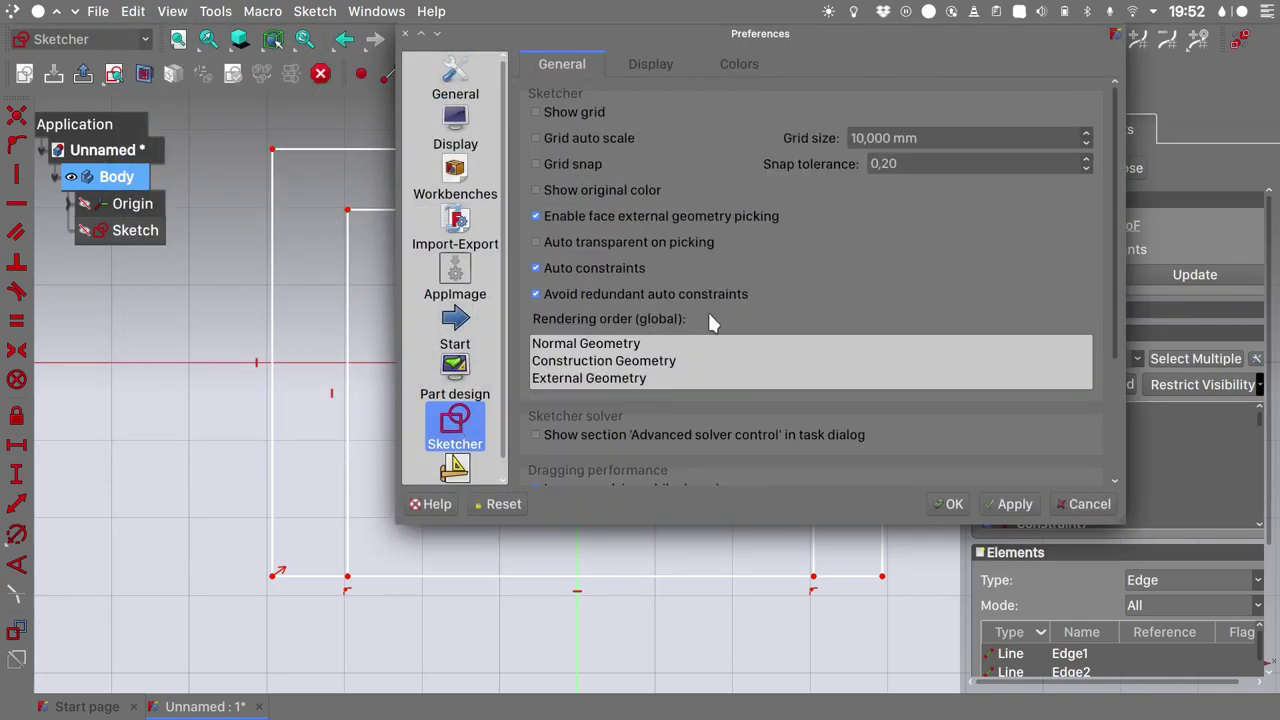
scroll(712, 325, "down", 3)
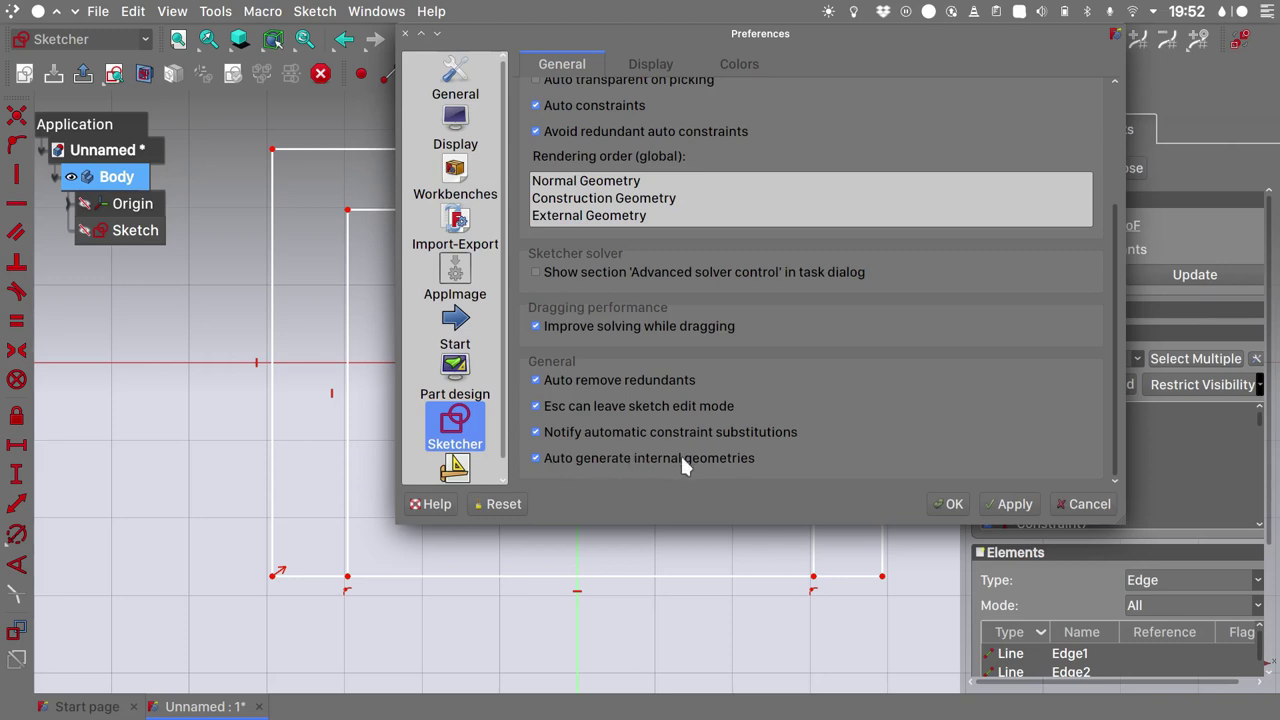
left_click(948, 505)
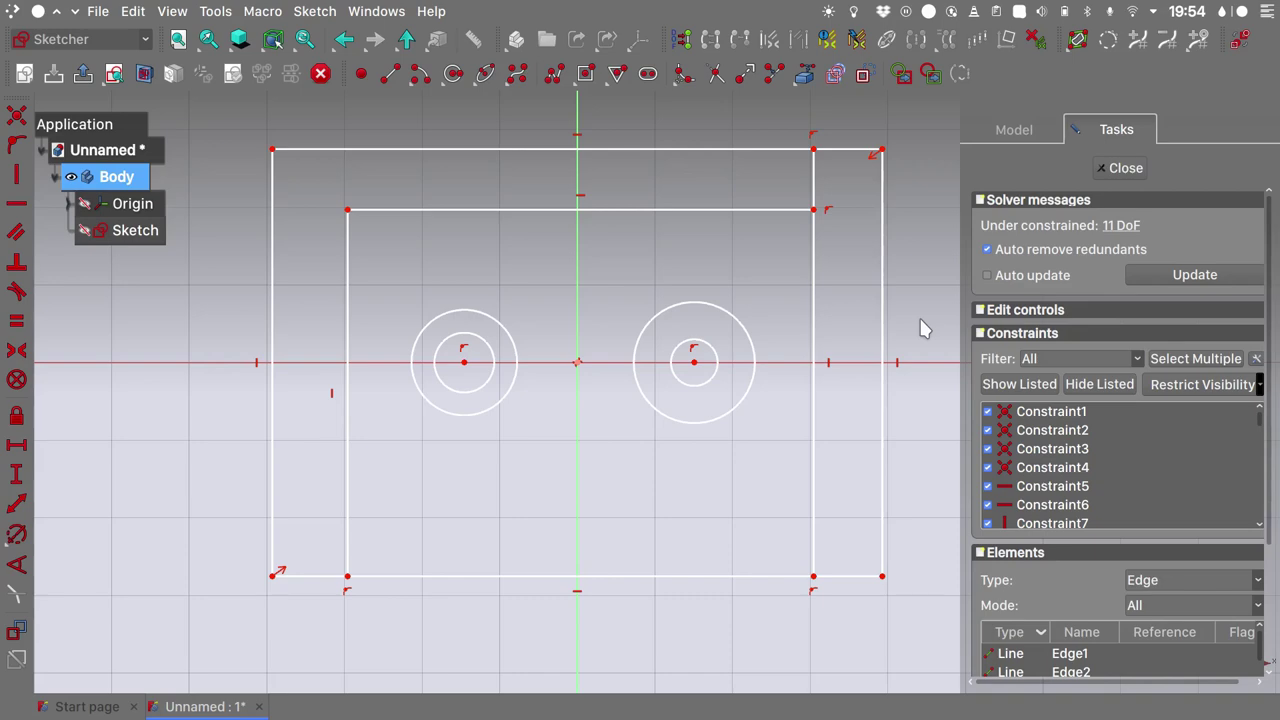
Close the sketch and select its upper L-shaped strip face.
left_click(1118, 169)
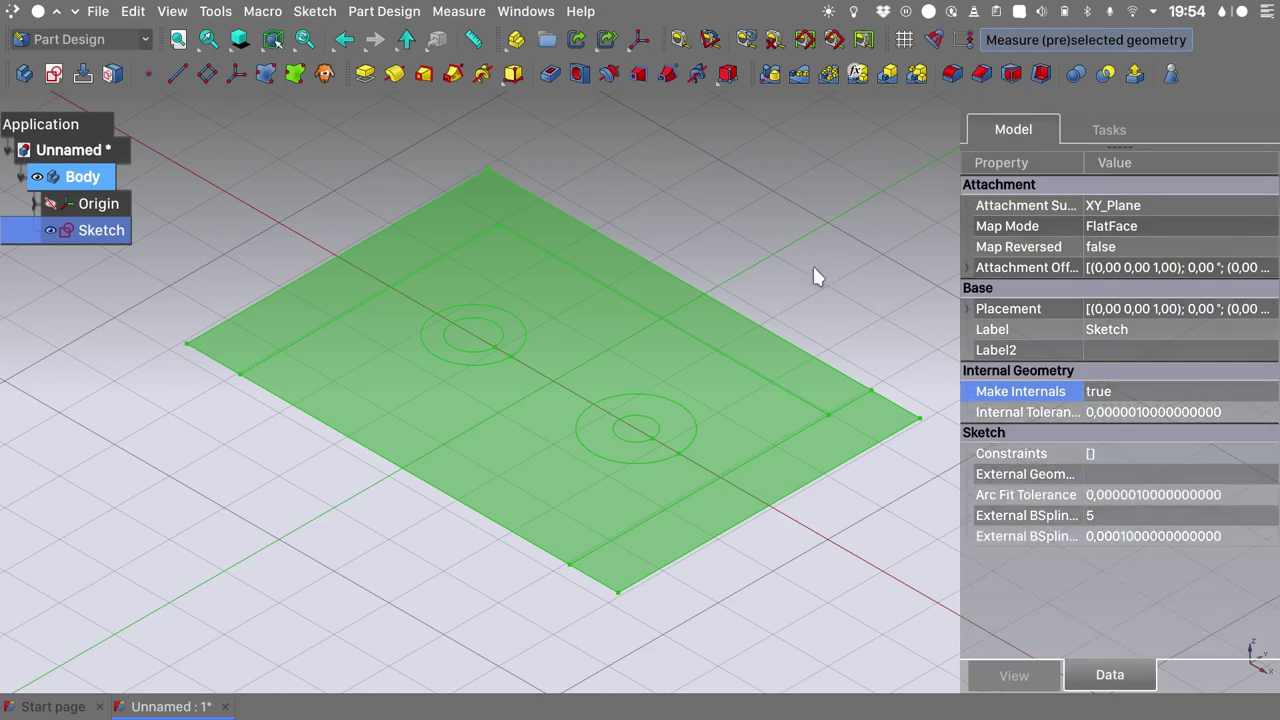
left_click(813, 268)
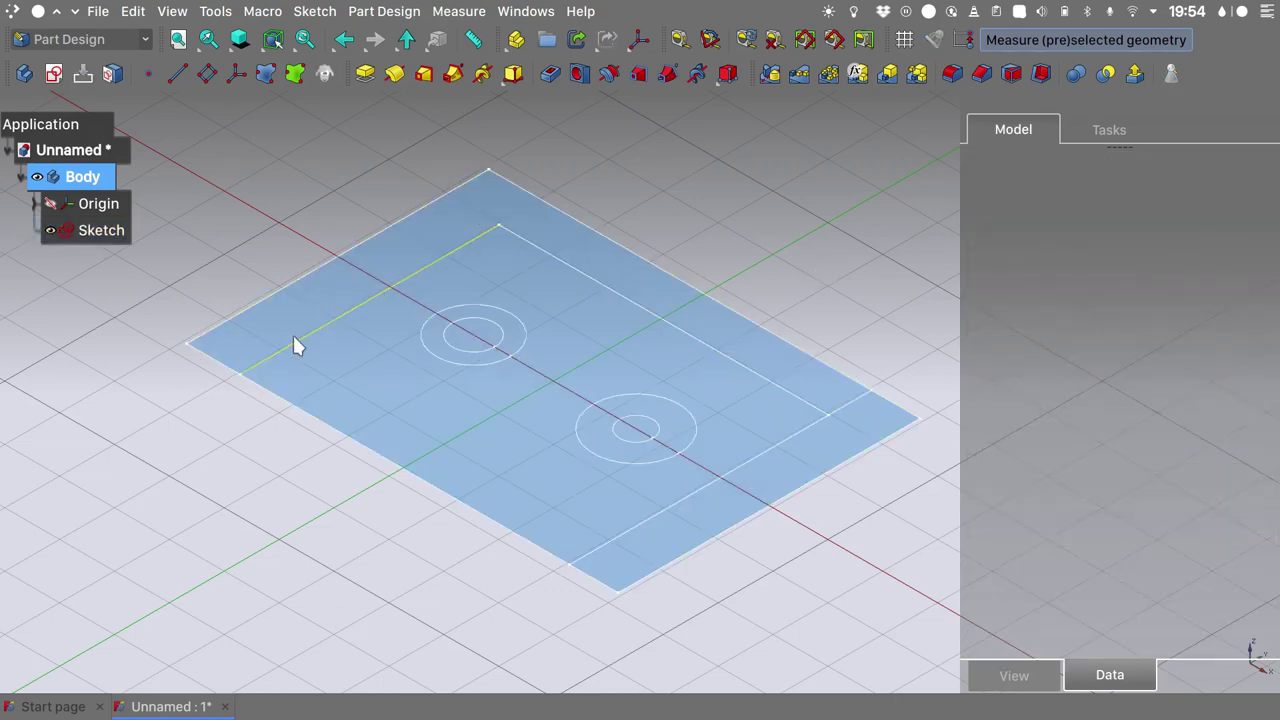
mouse_move(825, 412)
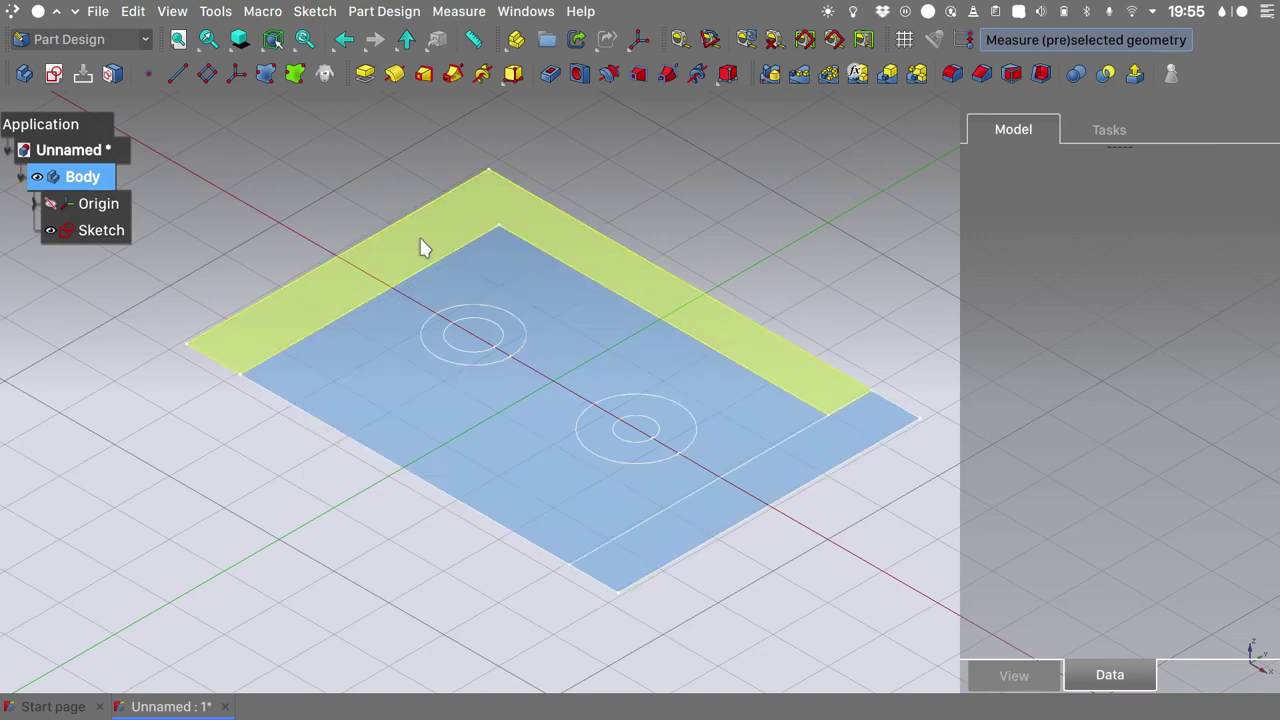
left_click(423, 249)
left_click(377, 172)
left_click(409, 233)
Add the inner face and both circle faces, then pad them into a 10 mm plate.
left_click(505, 292, "ctrl")
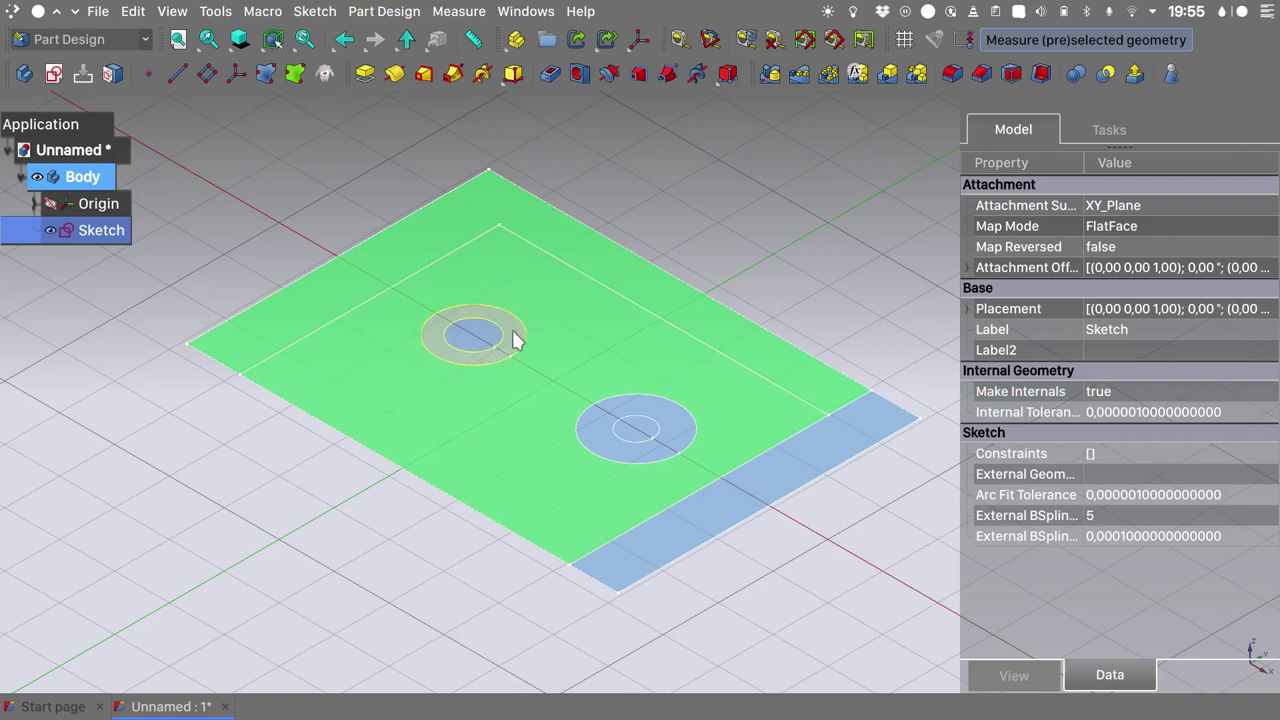
left_click(472, 335, "ctrl")
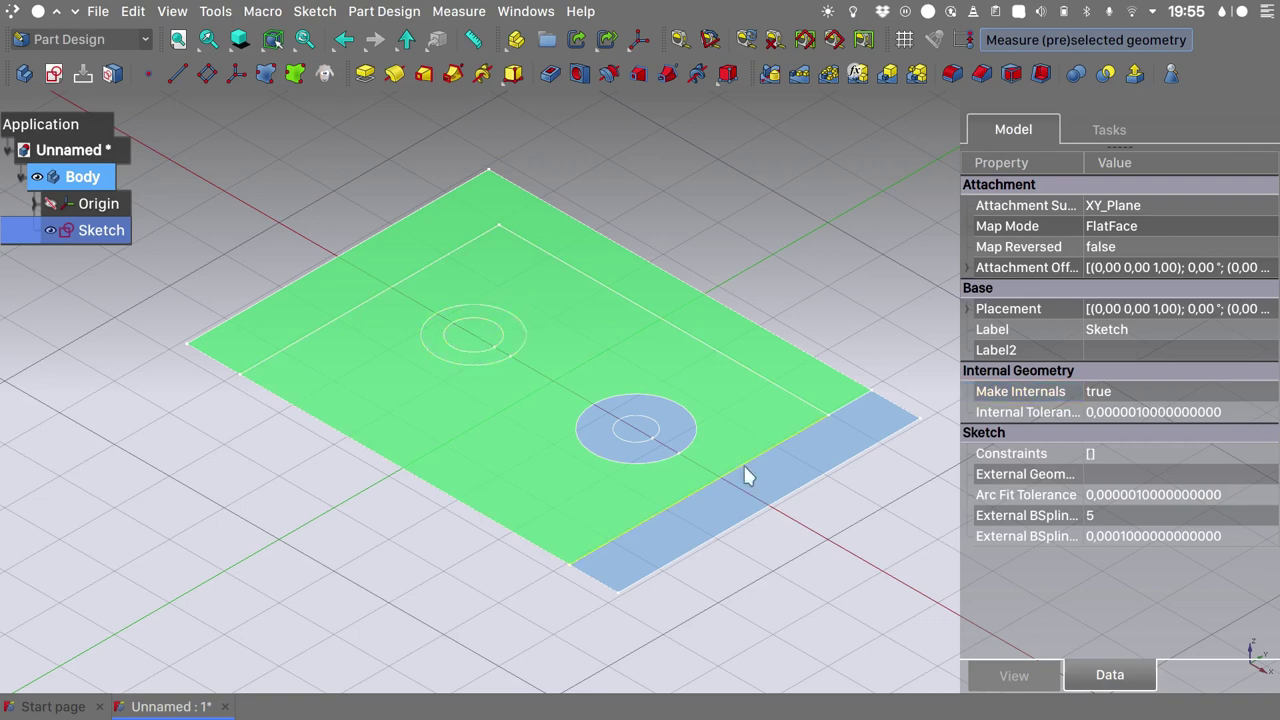
left_click(640, 432, "ctrl")
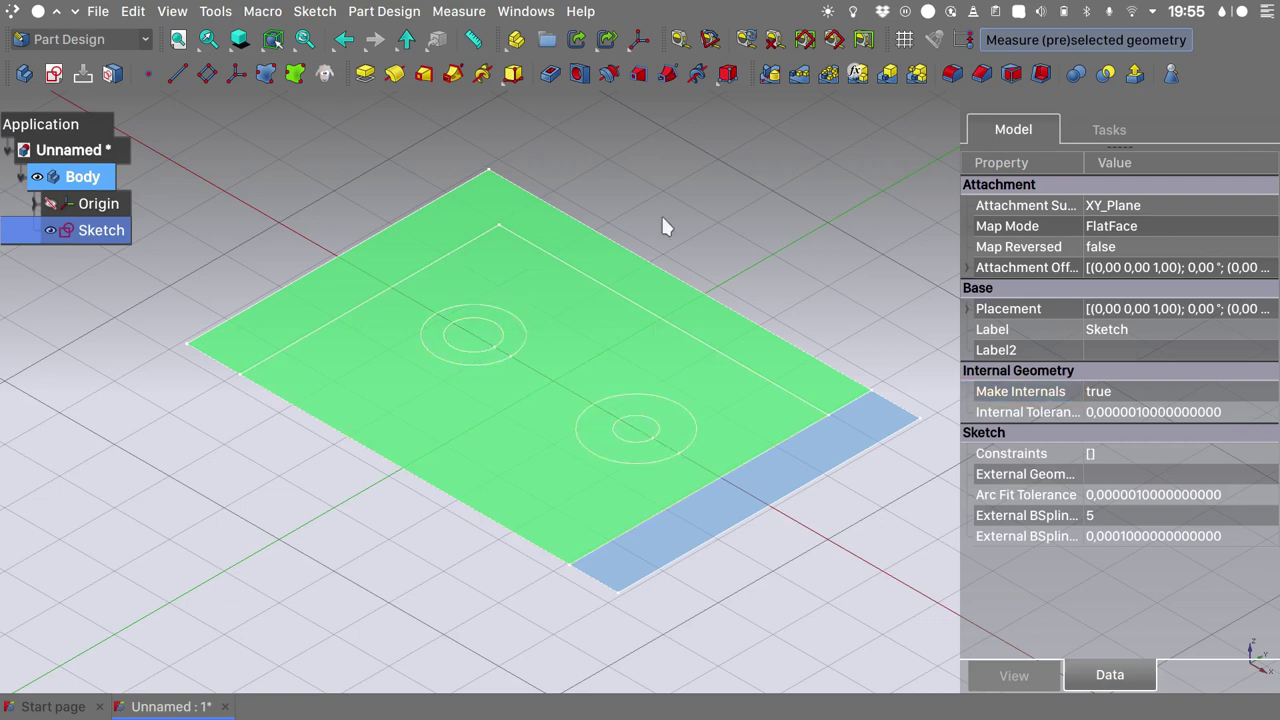
left_click(364, 76)
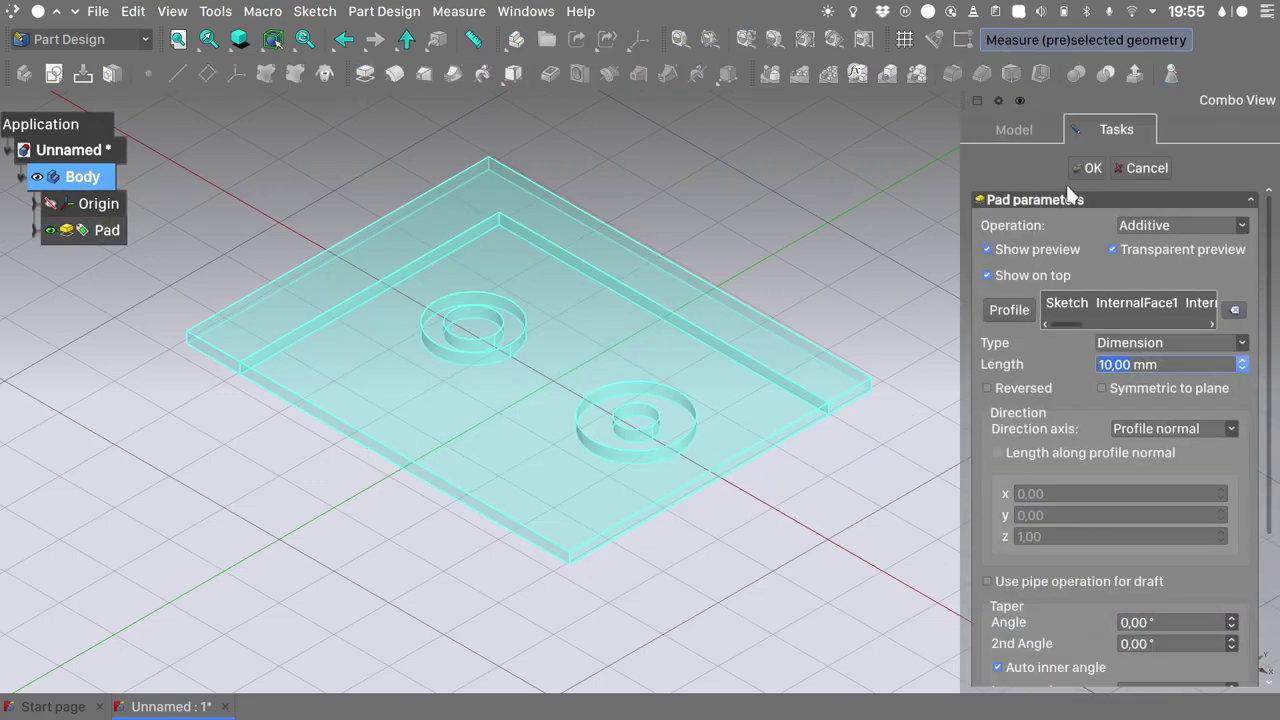
left_click(1090, 170)
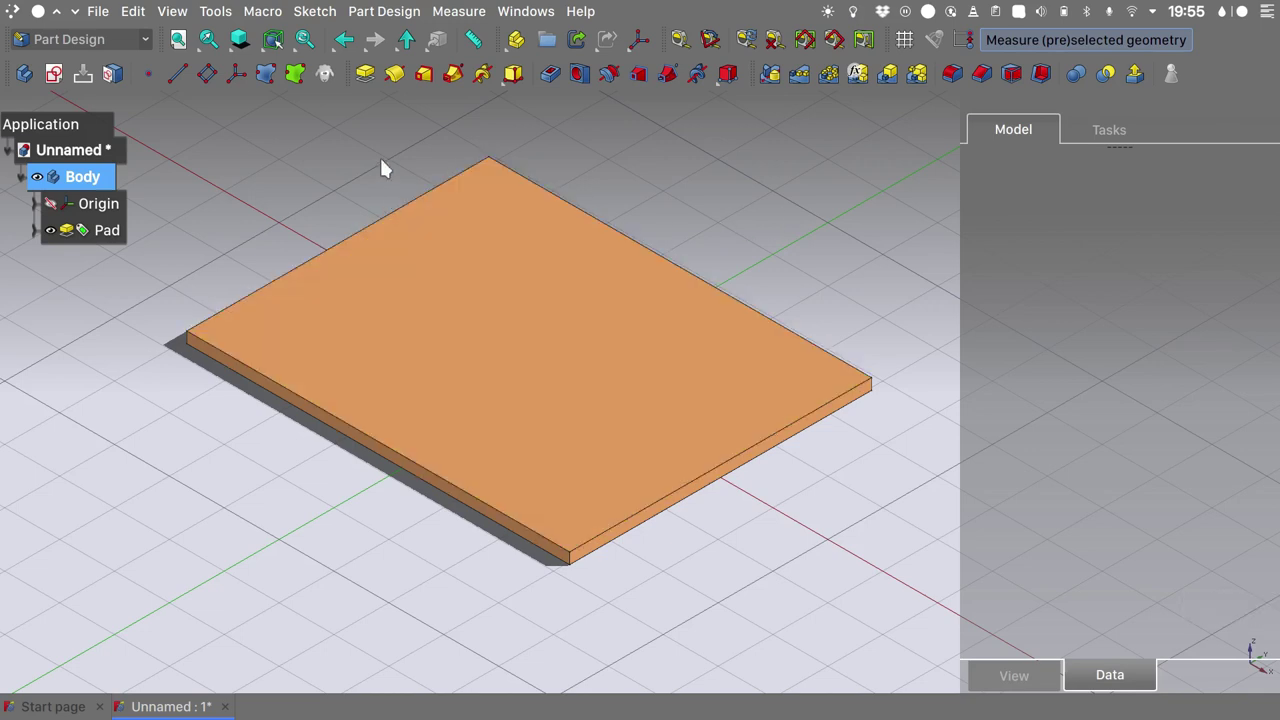
left_click(35, 231)
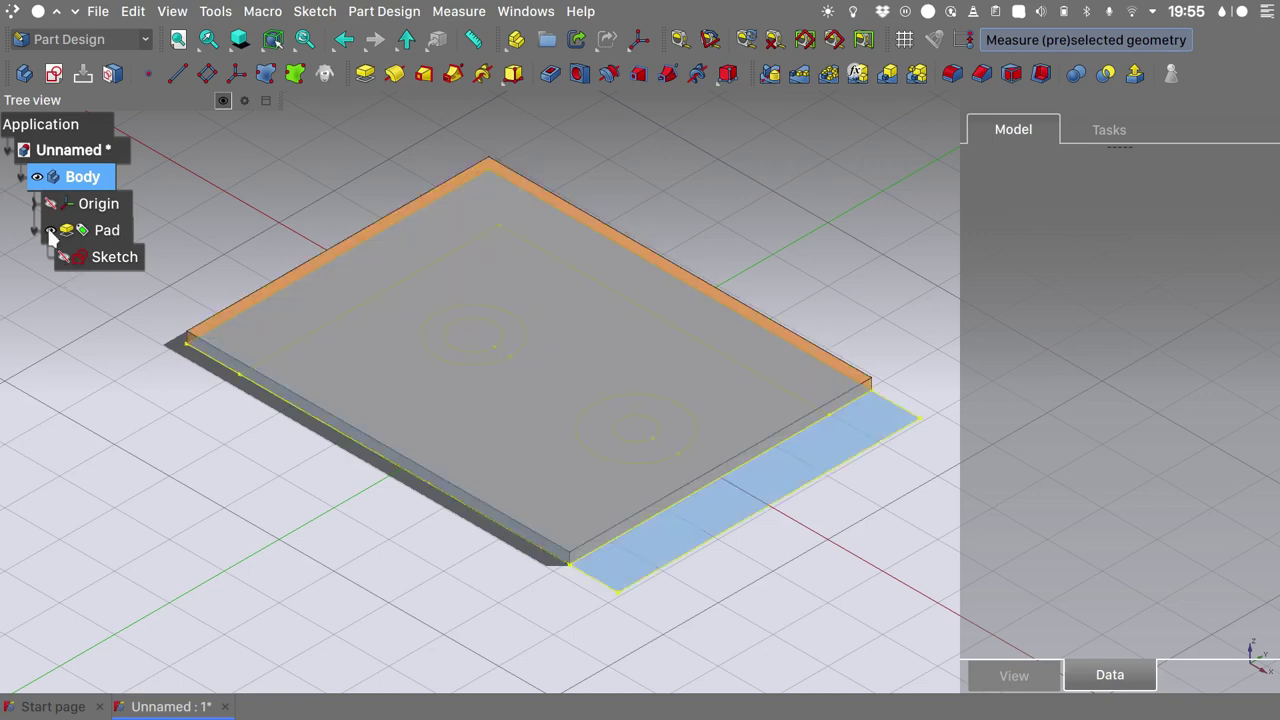
Show the plate's sketch and pad its L-shaped strip face 20 mm as a rim.
left_click(50, 231)
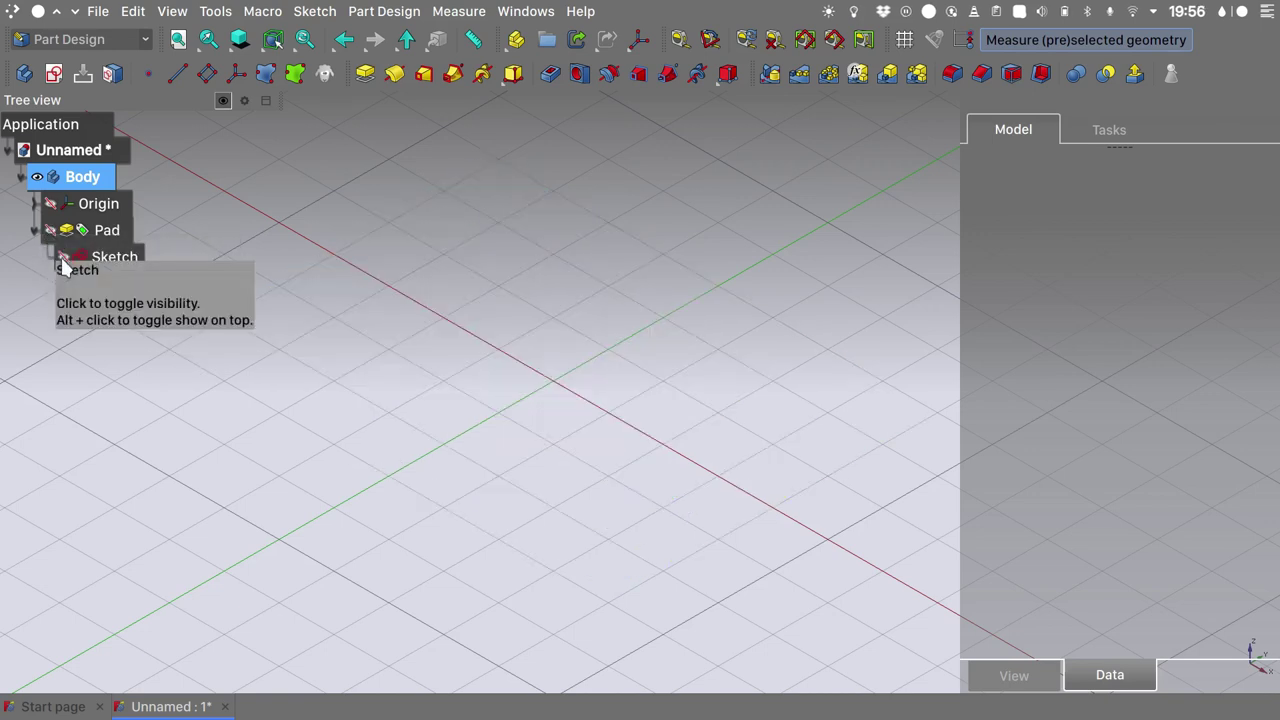
left_click(63, 262)
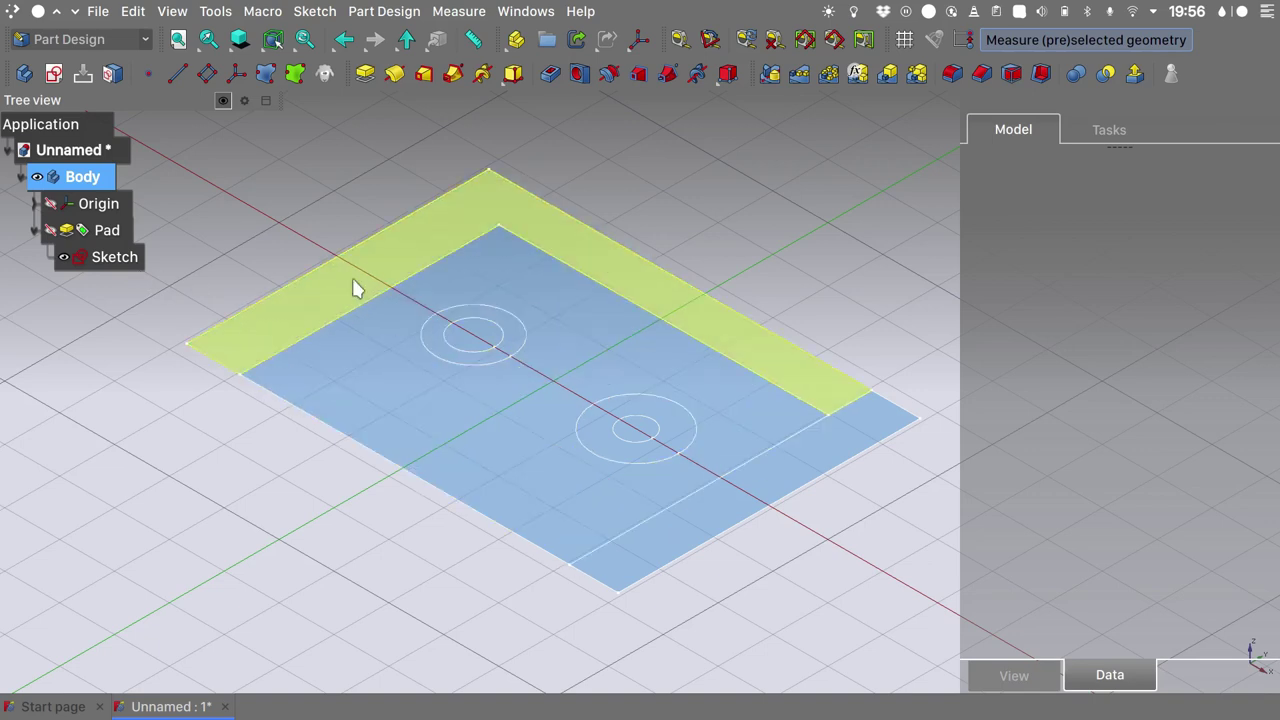
left_click(355, 288)
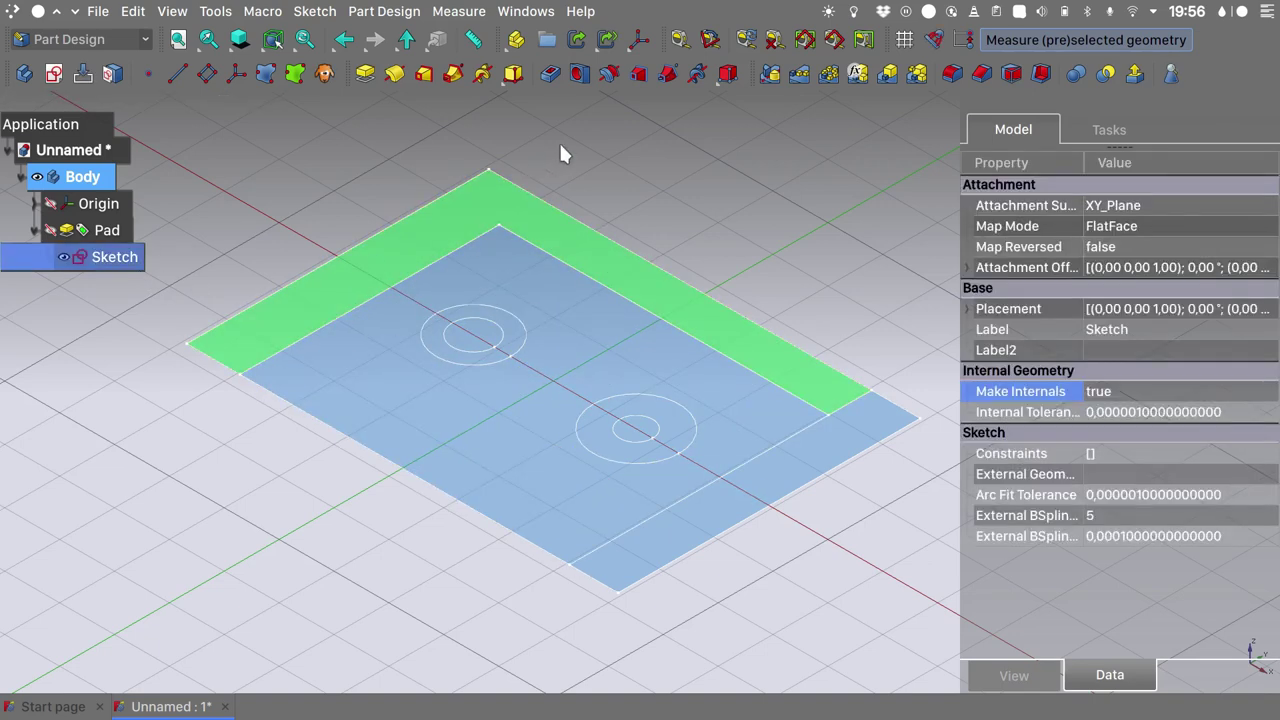
left_click(366, 73)
type("20")
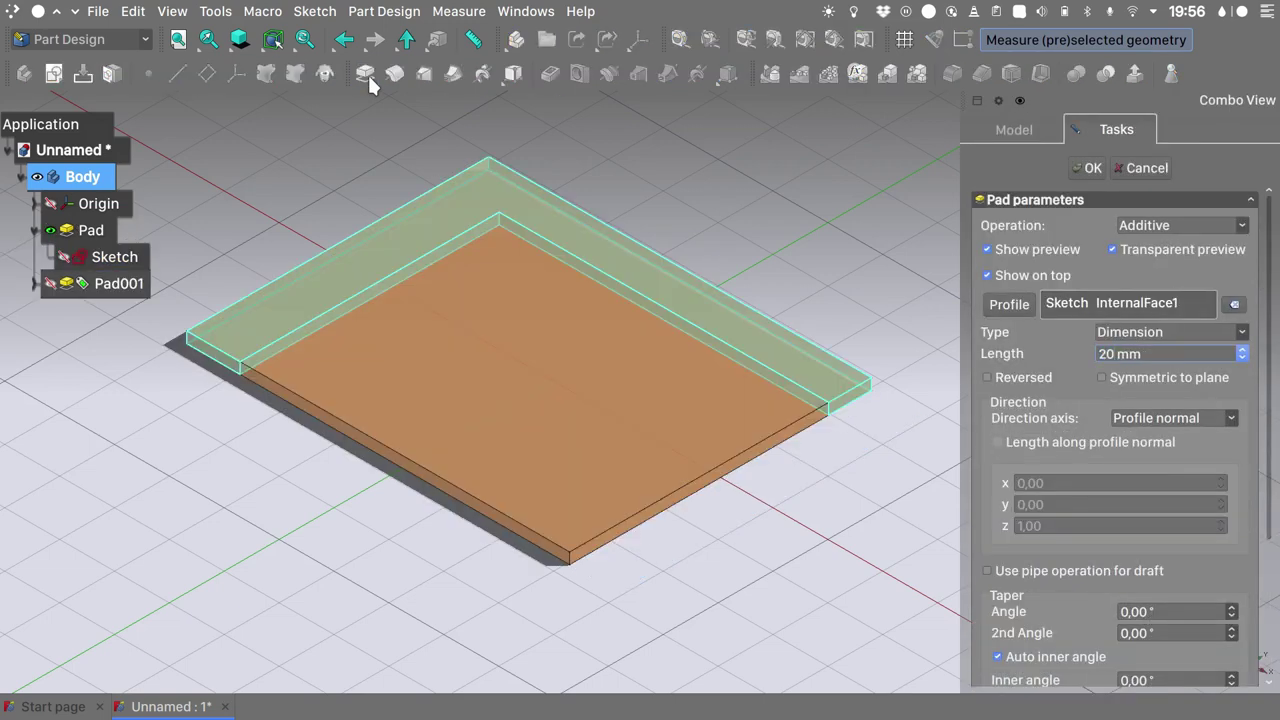
key("Return")
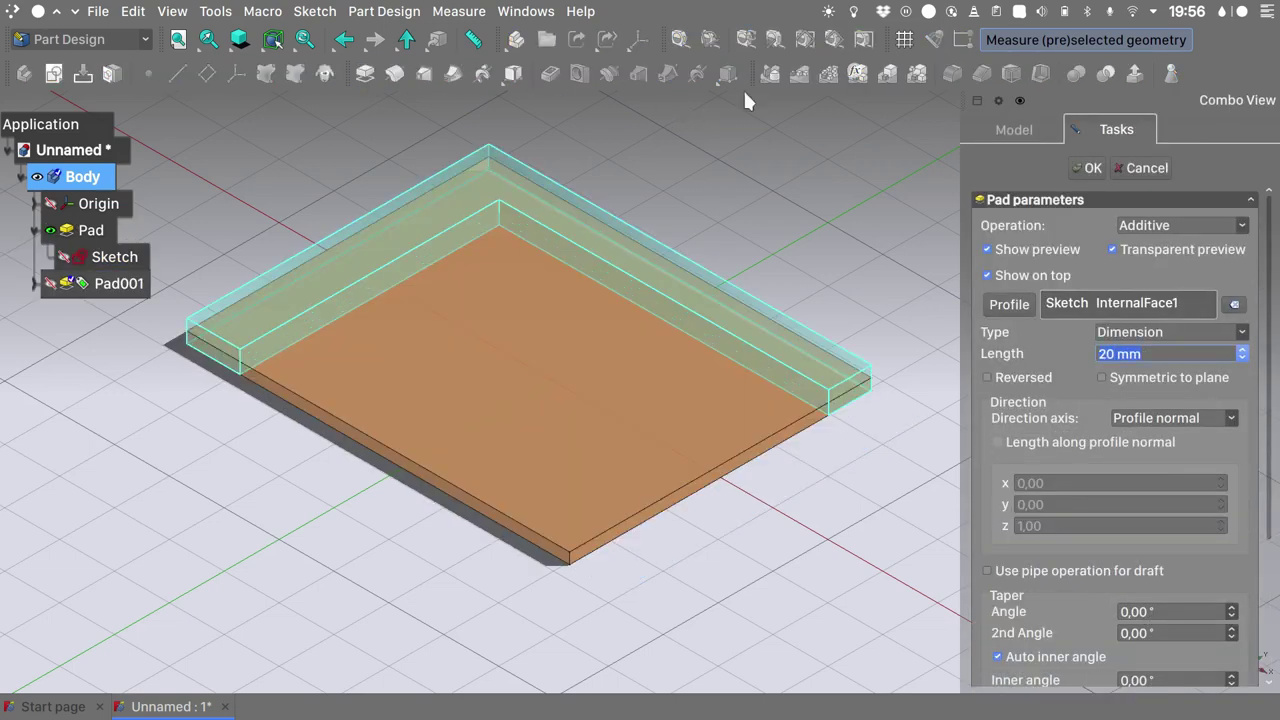
left_click(1088, 168)
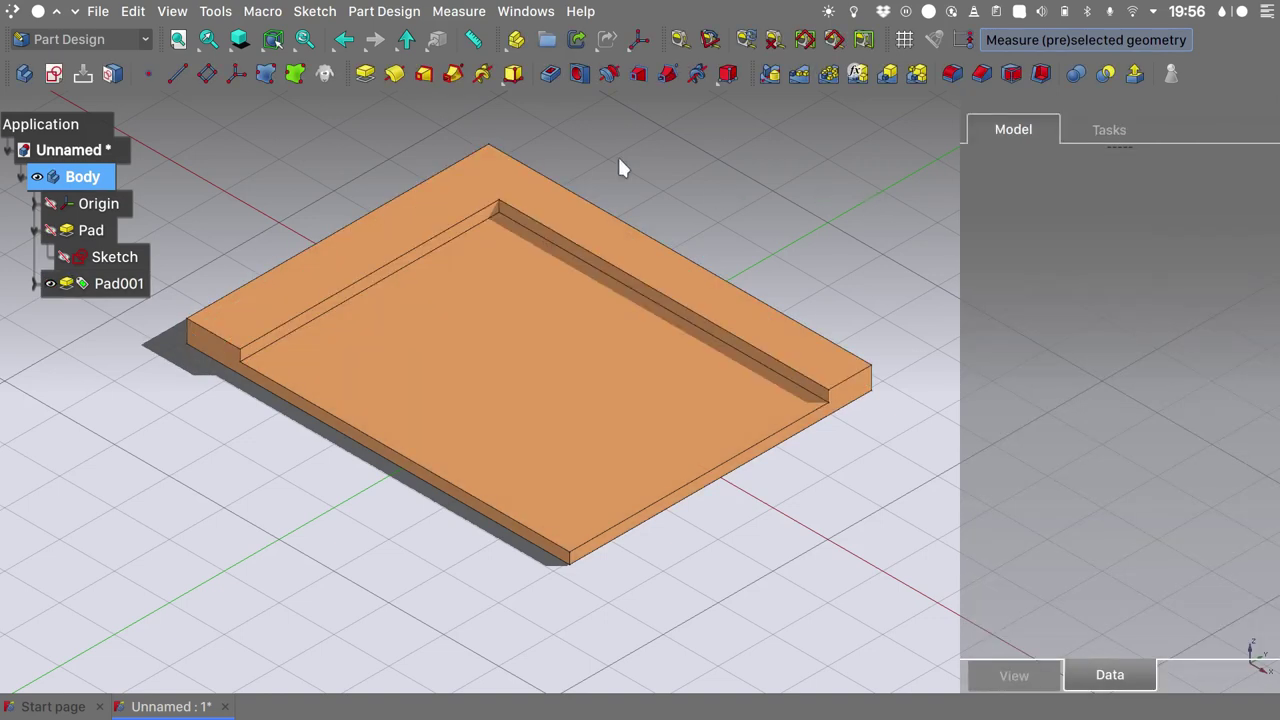
Show Pad001's sketch and pad both ring faces 30 mm into hollow bosses.
left_click(35, 283)
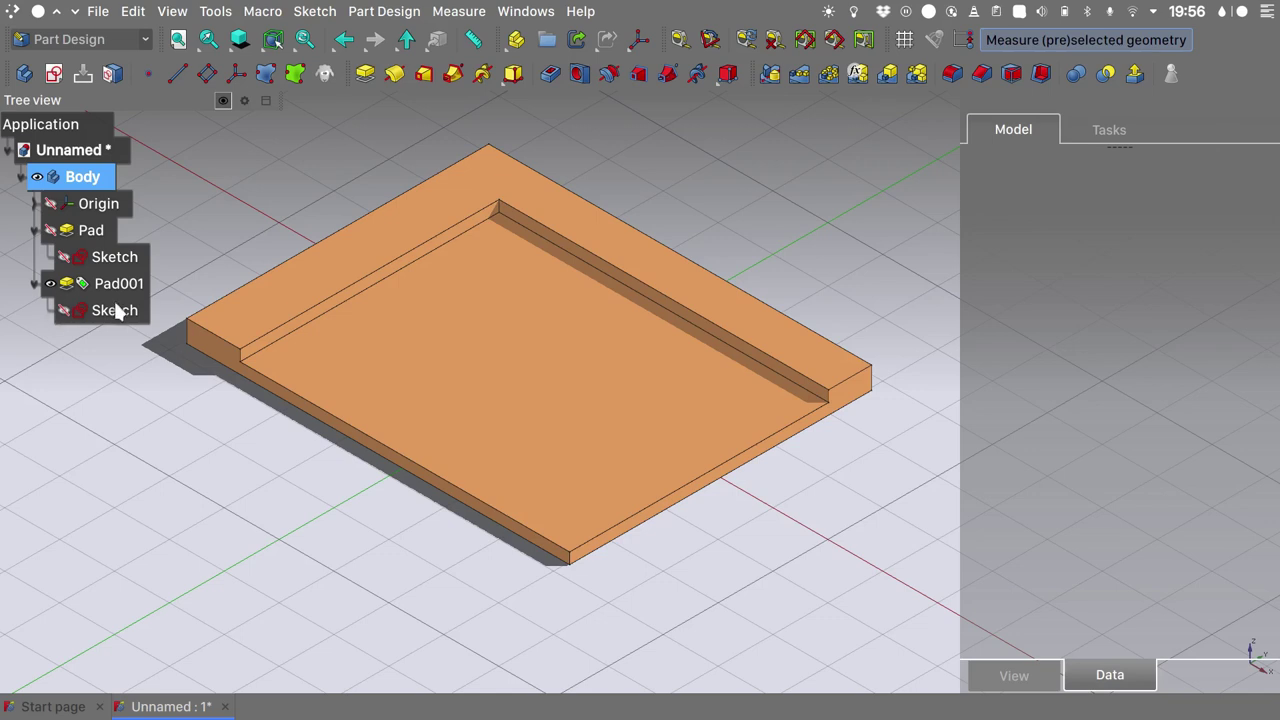
left_click(51, 284)
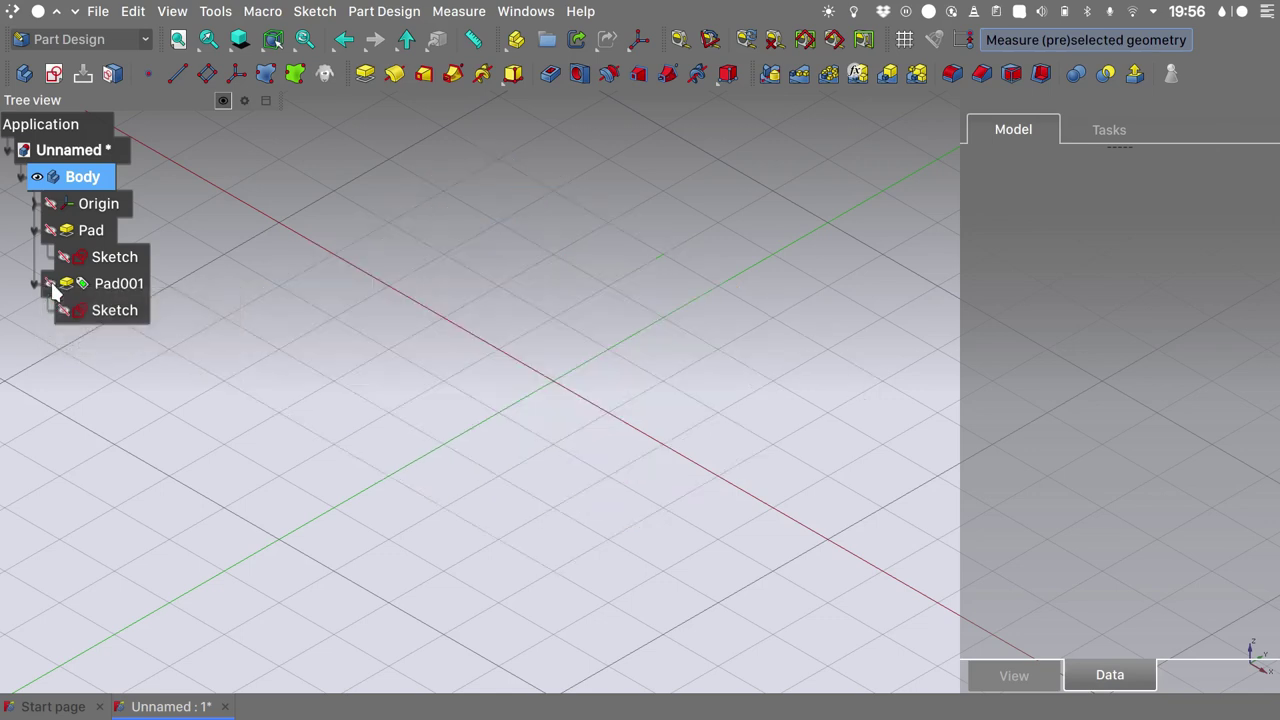
left_click(63, 311)
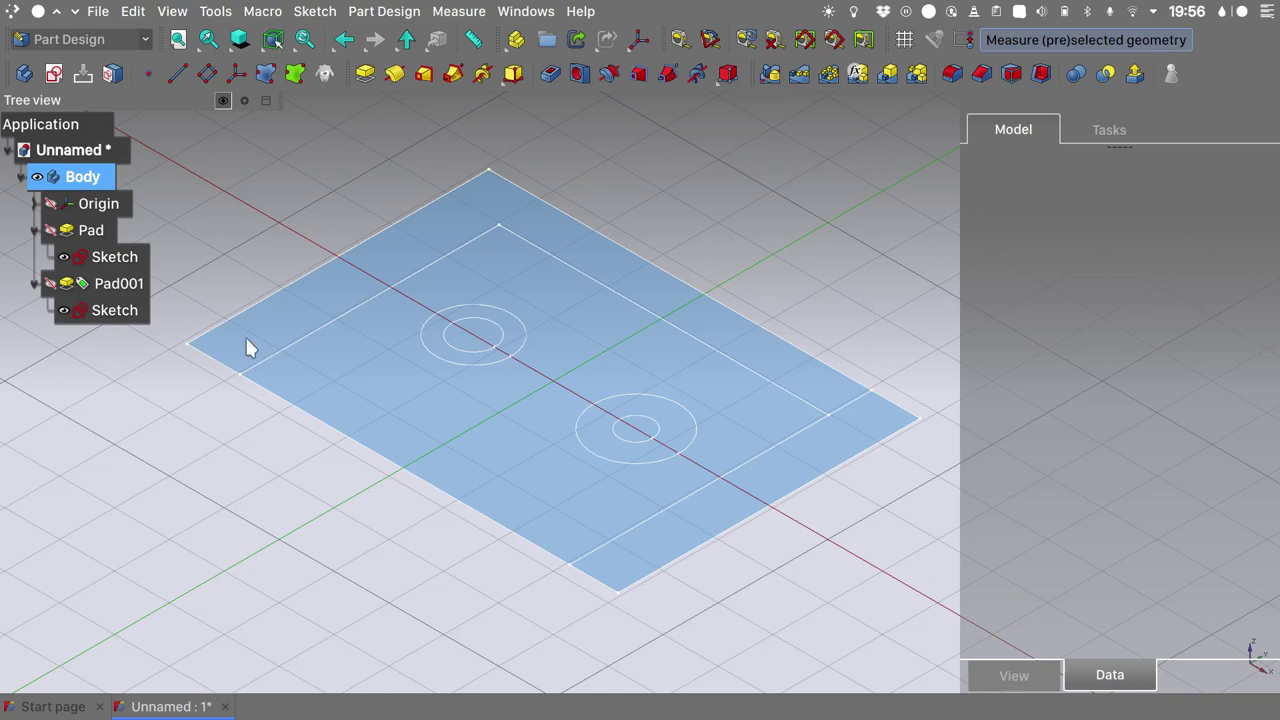
left_click(514, 339)
left_click(683, 432, "ctrl")
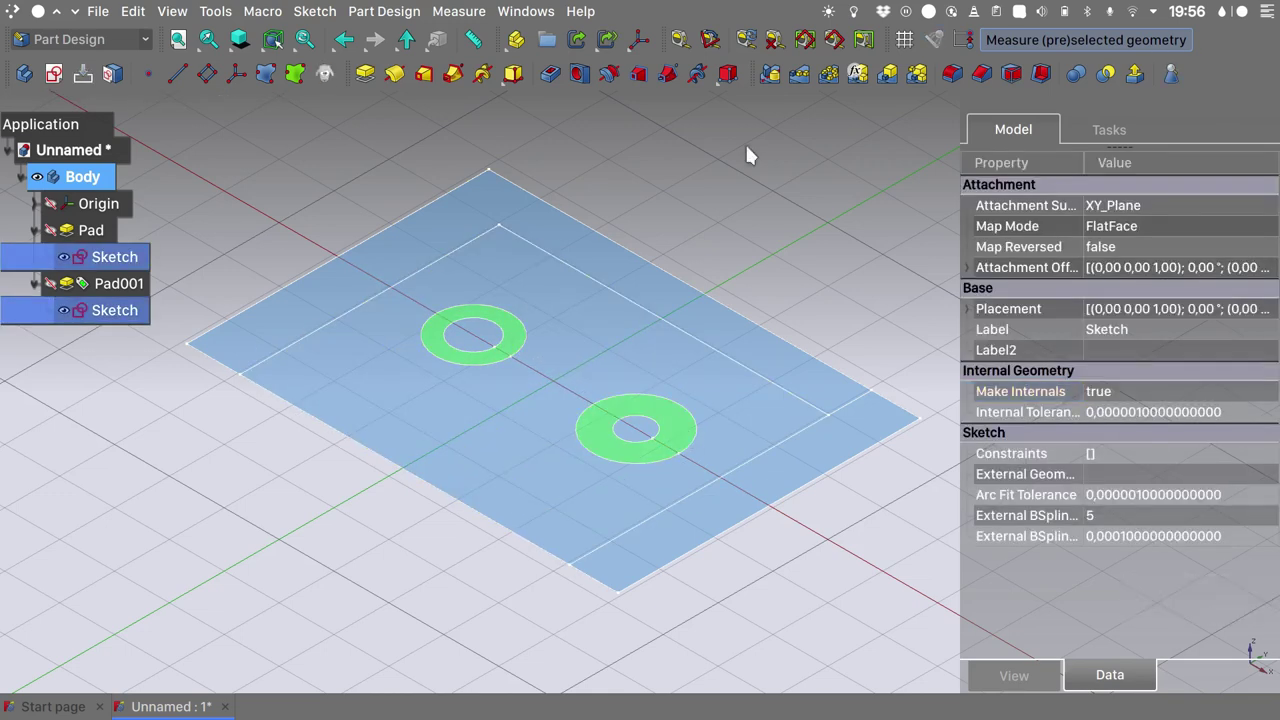
left_click(365, 73)
type("30")
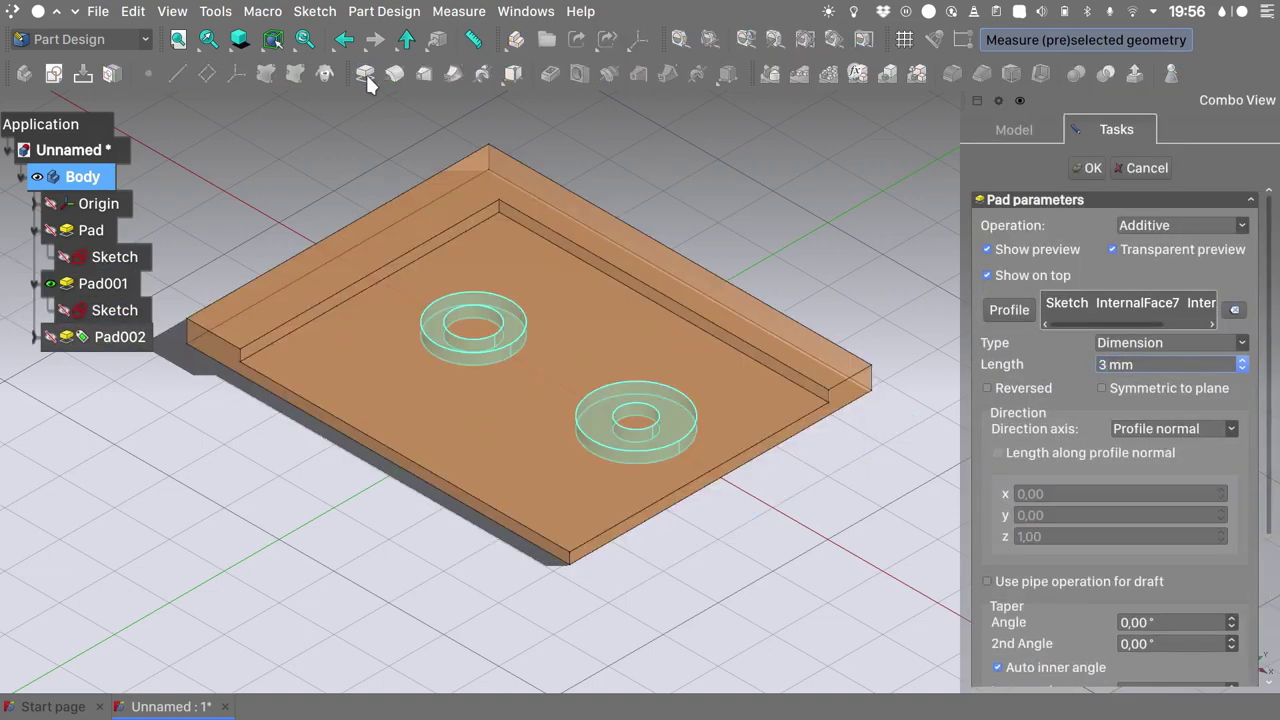
key("Return")
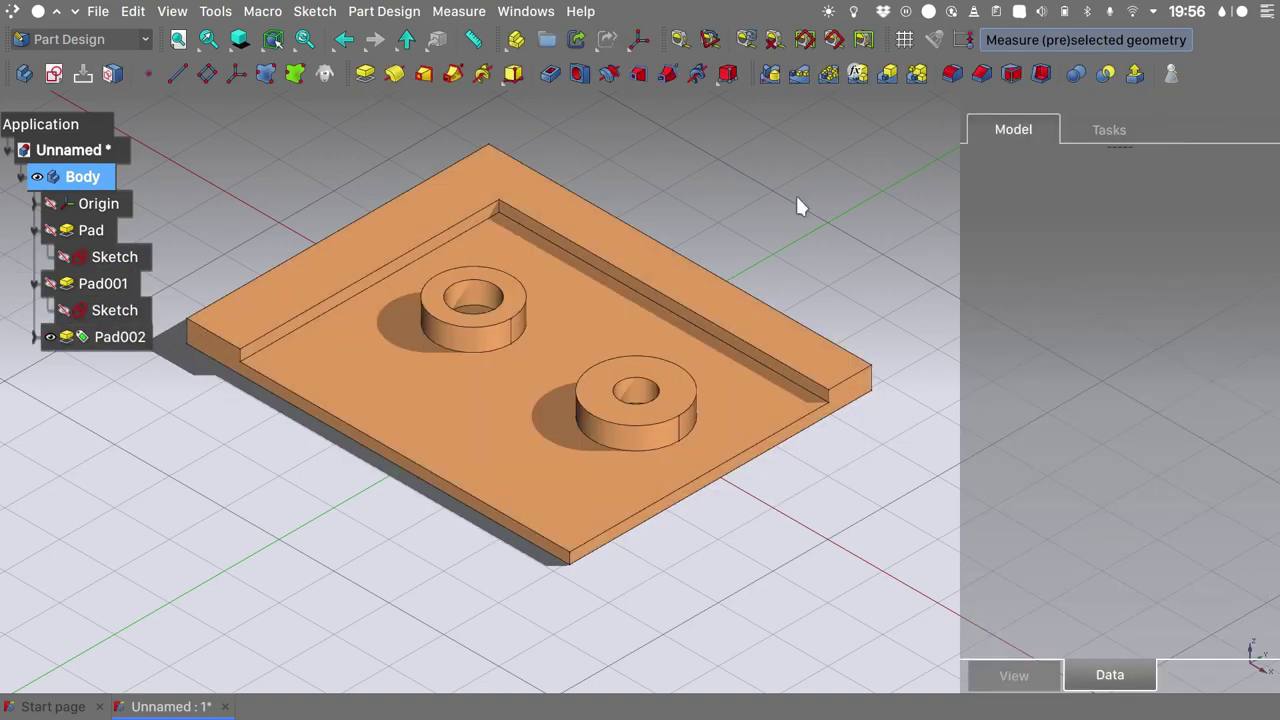
mouse_move(795, 195)
middle_mouse_down()
mouse_move(769, 194)
mouse_move(780, 234)
mouse_move(483, 278)
mouse_move(502, 288)
mouse_move(496, 150)
mouse_move(522, 315)
mouse_move(543, 288)
middle_mouse_up()
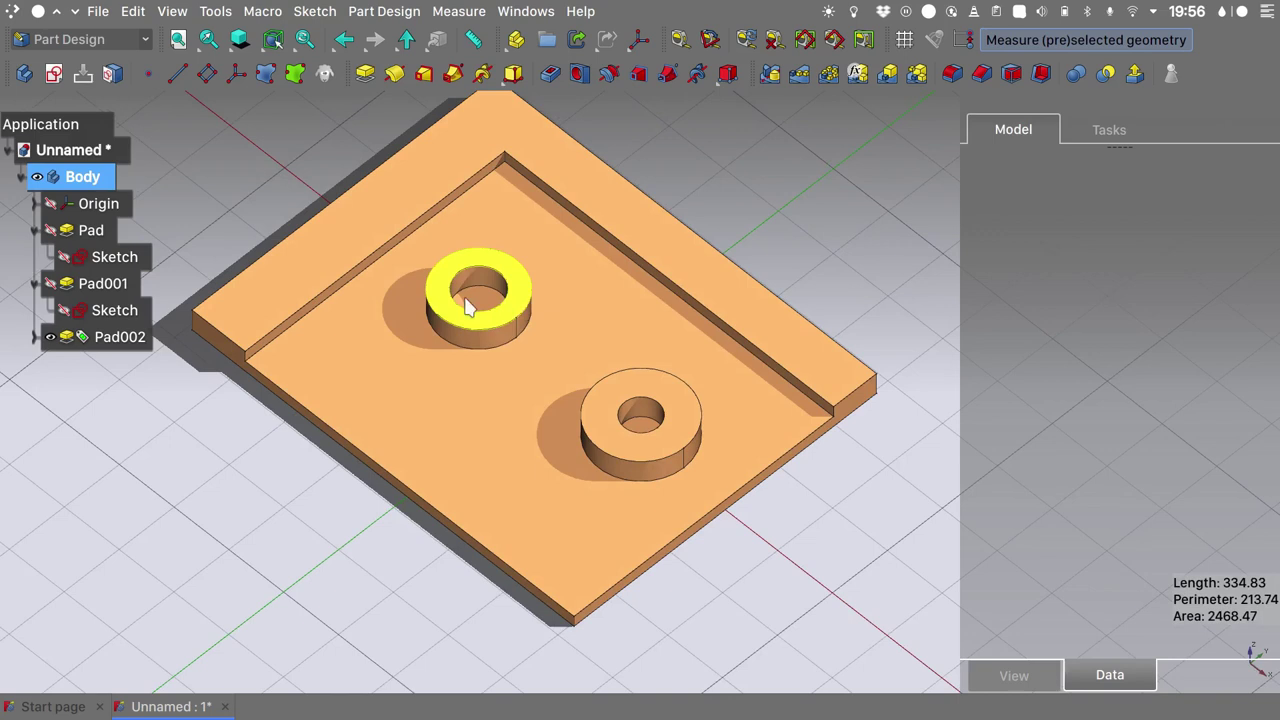
Pocket the two small inner circles Through all, reversed, through the bosses and plate.
left_click(36, 338)
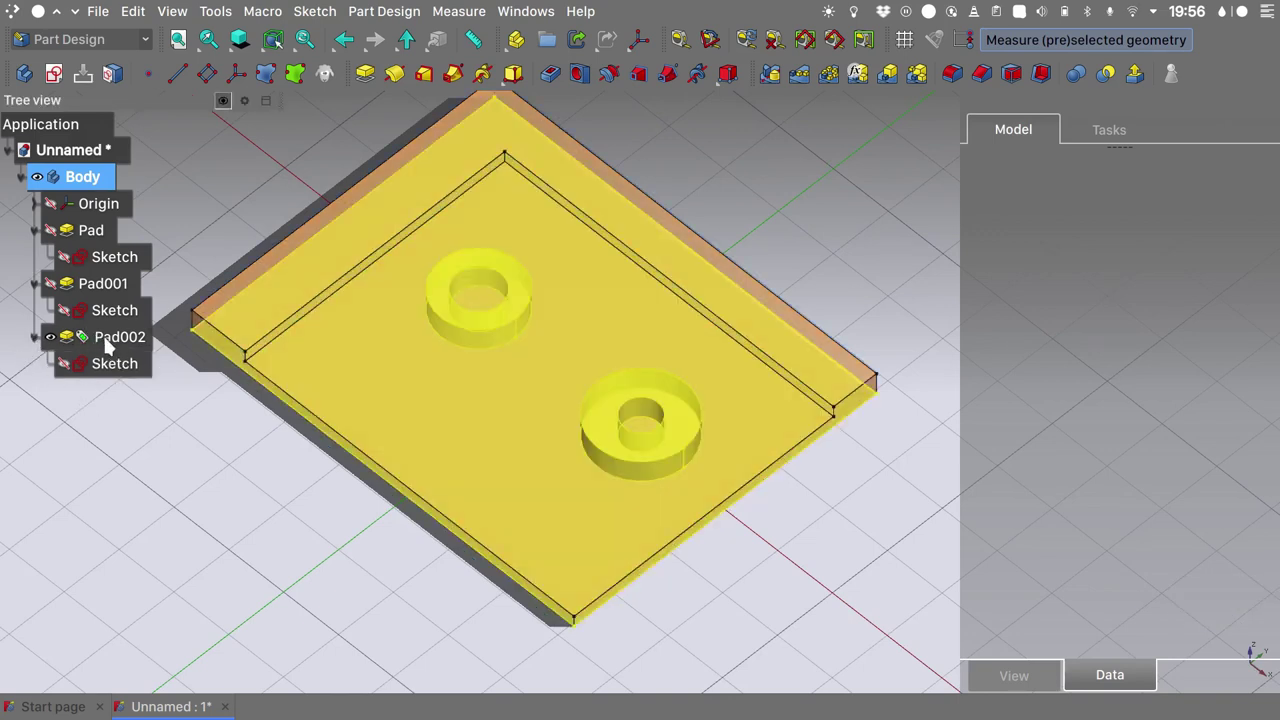
left_click(50, 337)
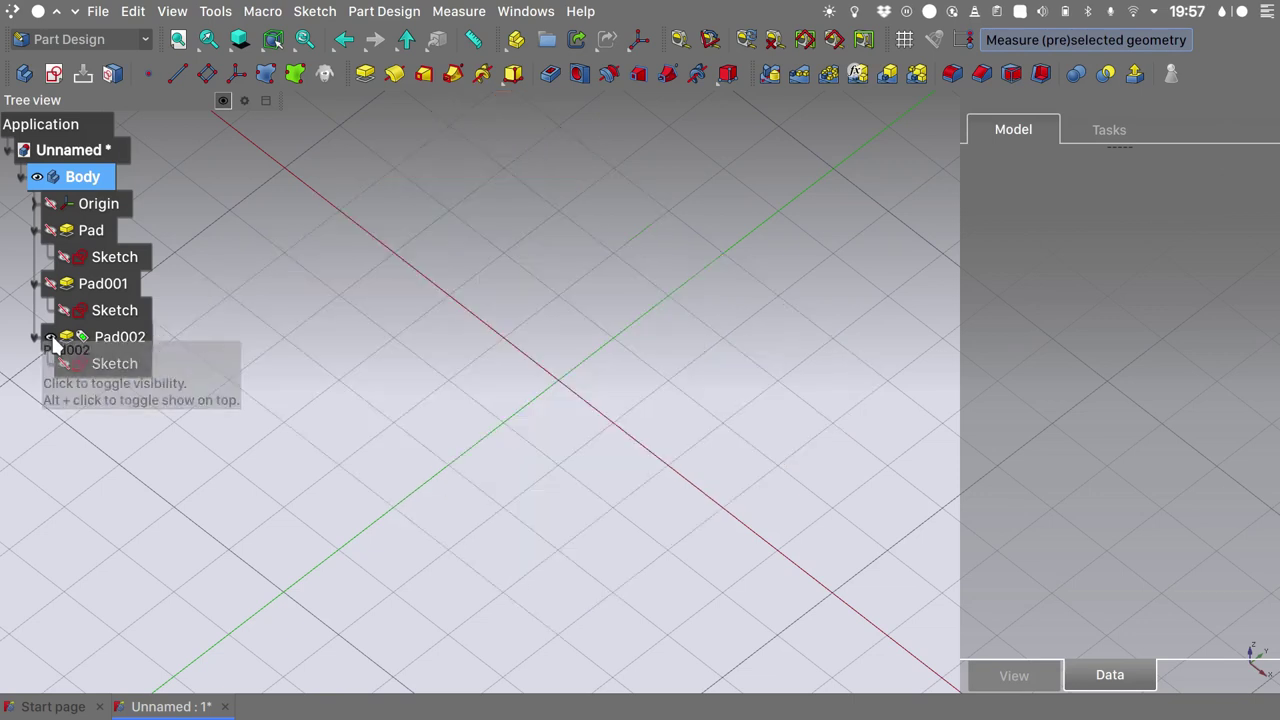
left_click(64, 364)
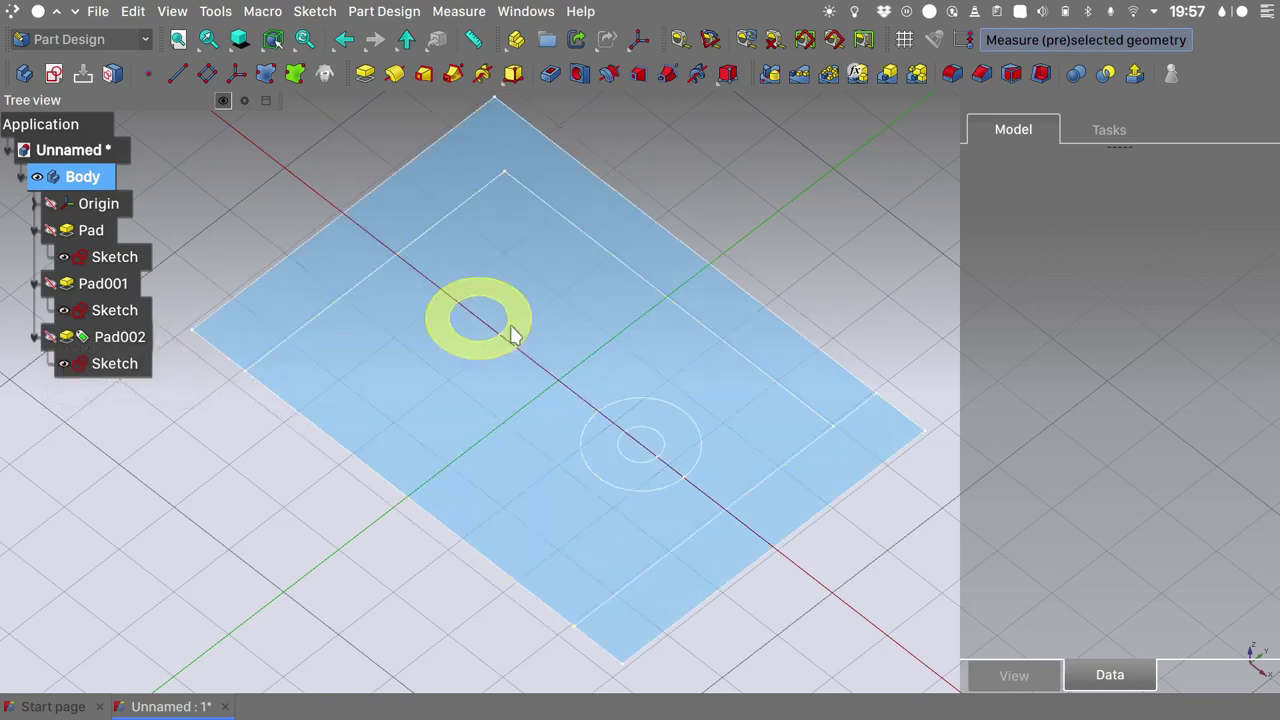
left_click(478, 333)
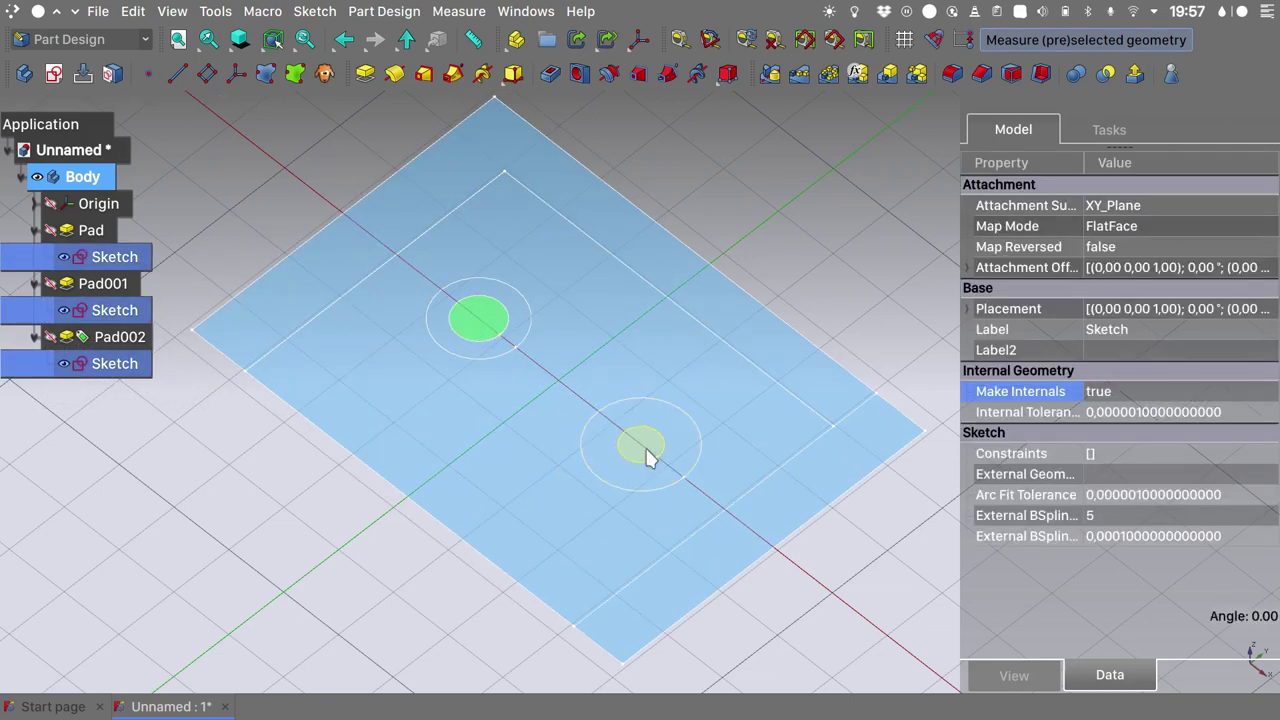
left_click(641, 450, "ctrl")
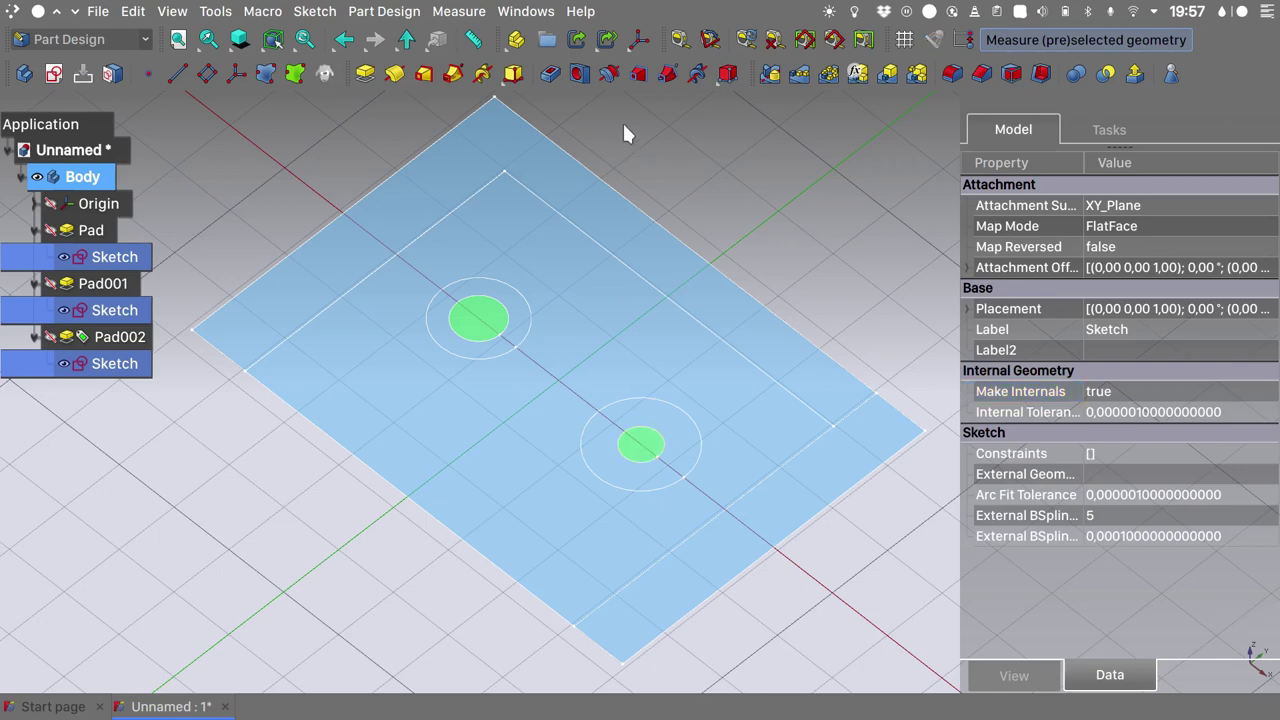
left_click(549, 74)
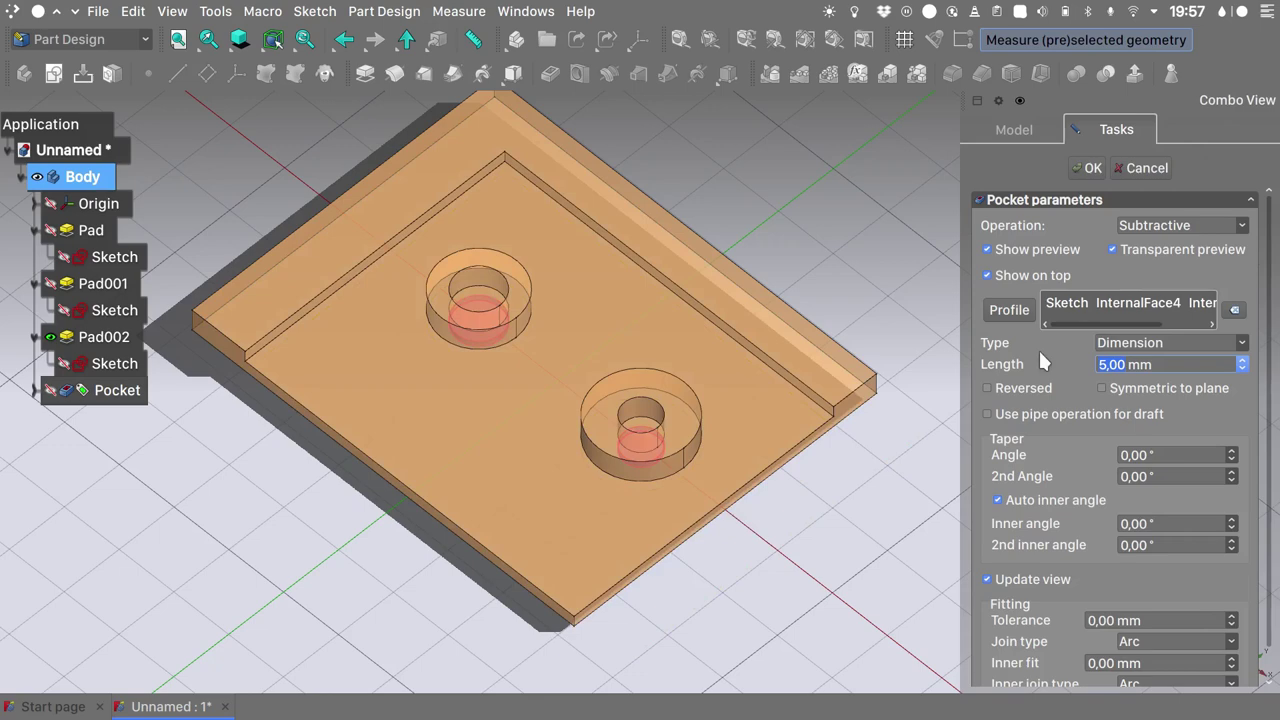
left_click(1136, 346)
left_click(1138, 370)
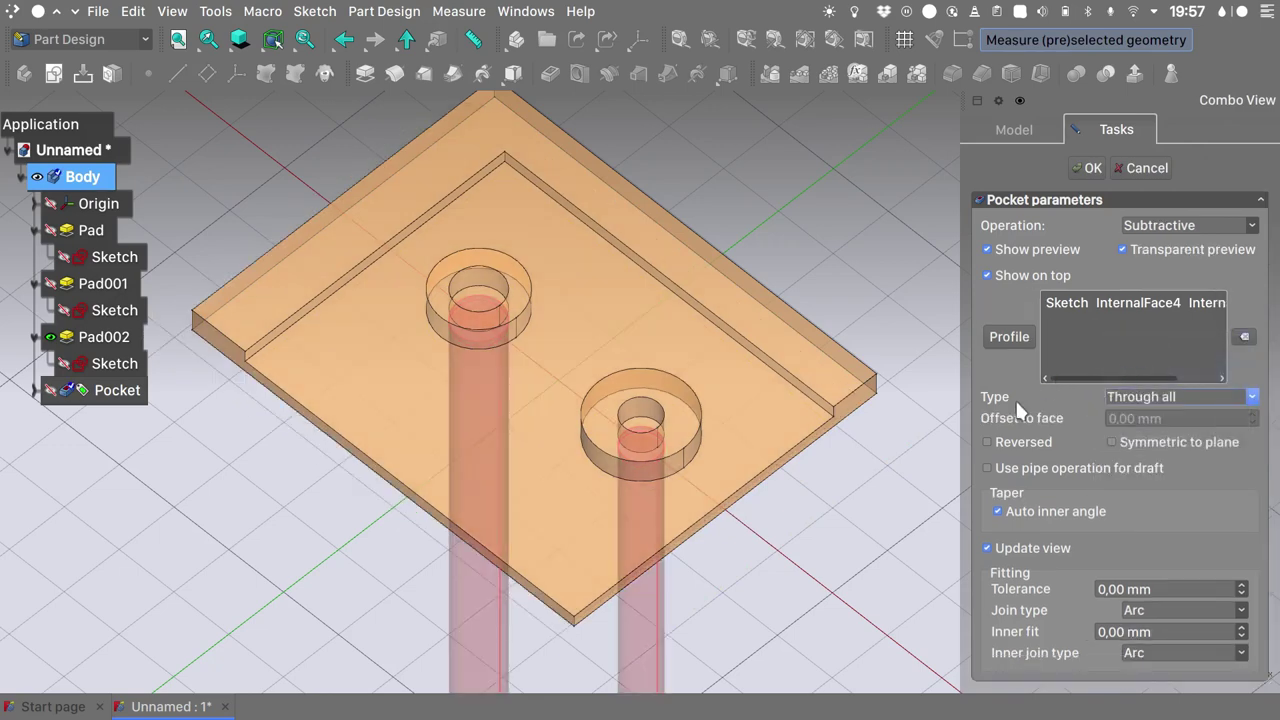
left_click(1021, 447)
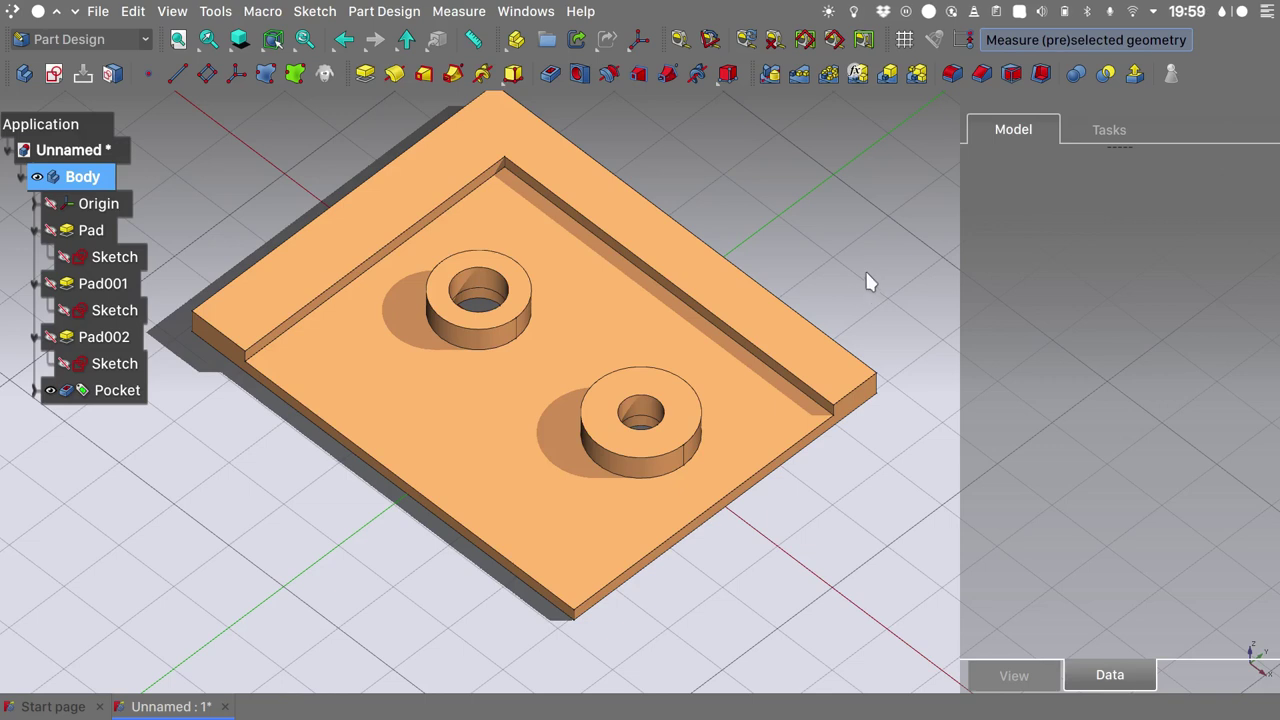
Fillet the two inner rim edges along the groove with a 2 mm default radius.
left_click(637, 262)
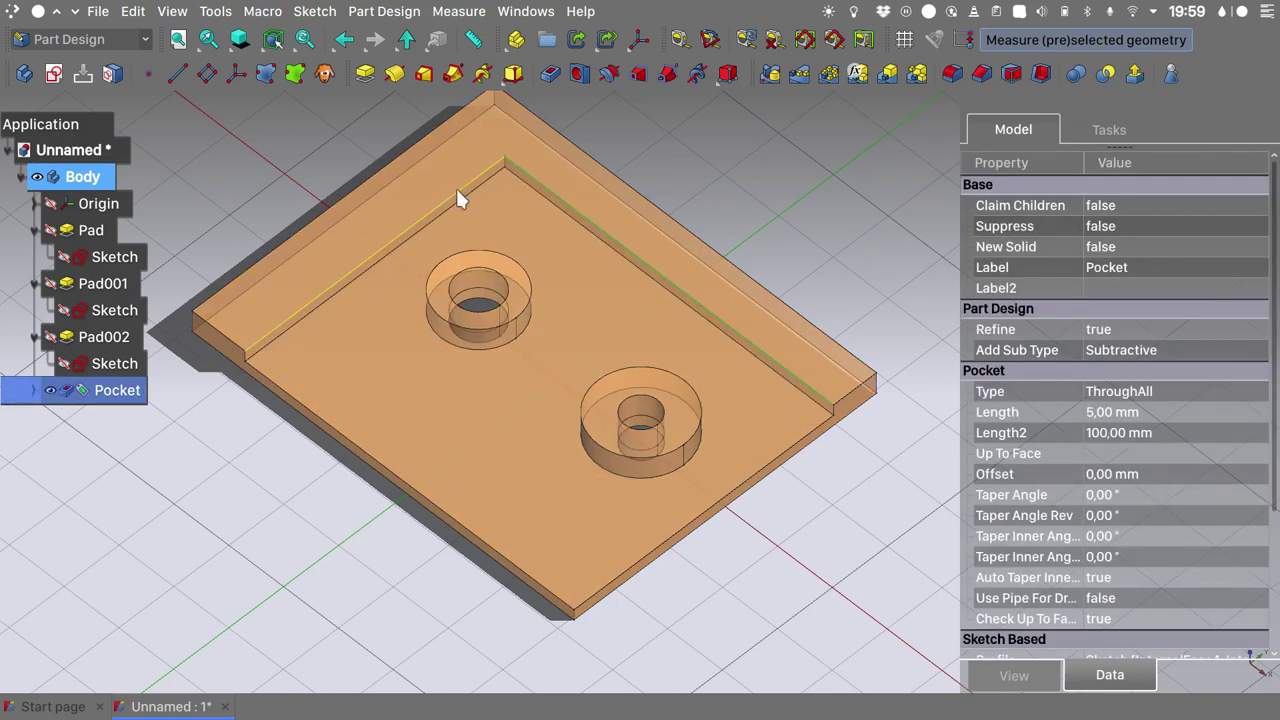
left_click(457, 199, "ctrl")
left_click(953, 76)
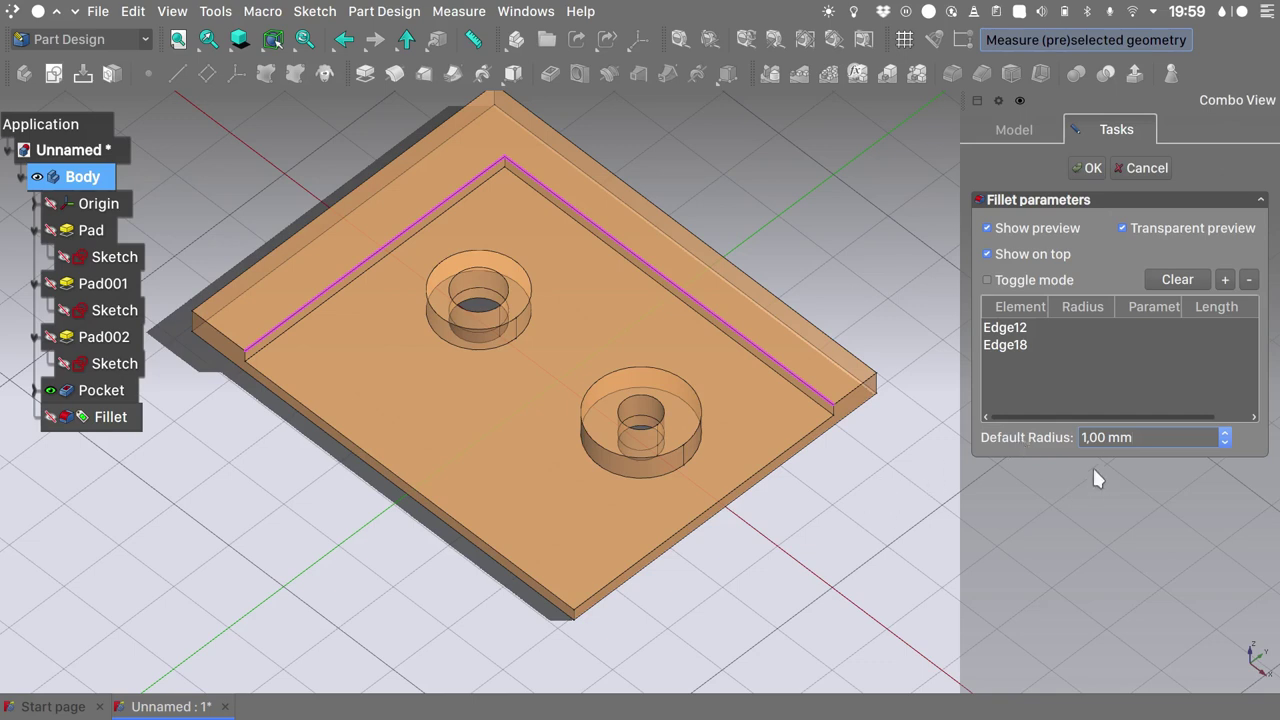
double_click(1095, 437)
type("2")
key("Return")
Add the plate's front edges Edge1 and Edge3 to the fillet at 1 mm each.
left_click(755, 483)
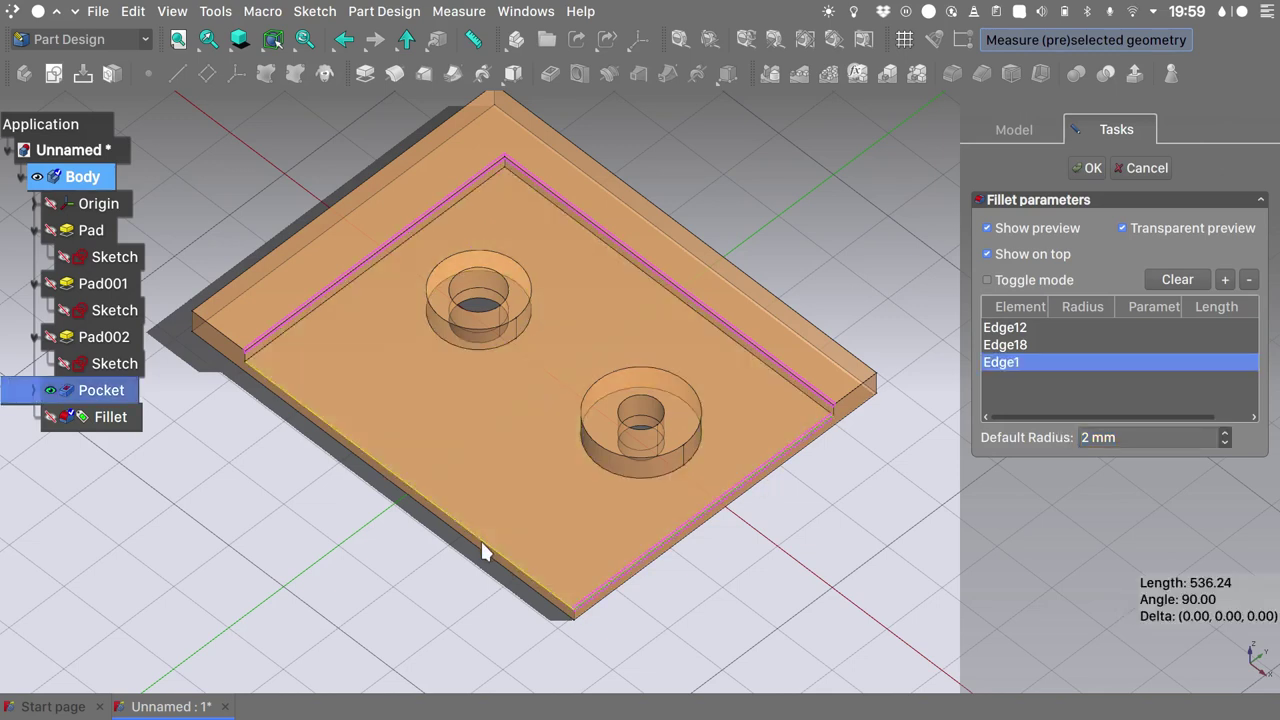
left_click(481, 546)
middle_click_drag(671, 623, 751, 474)
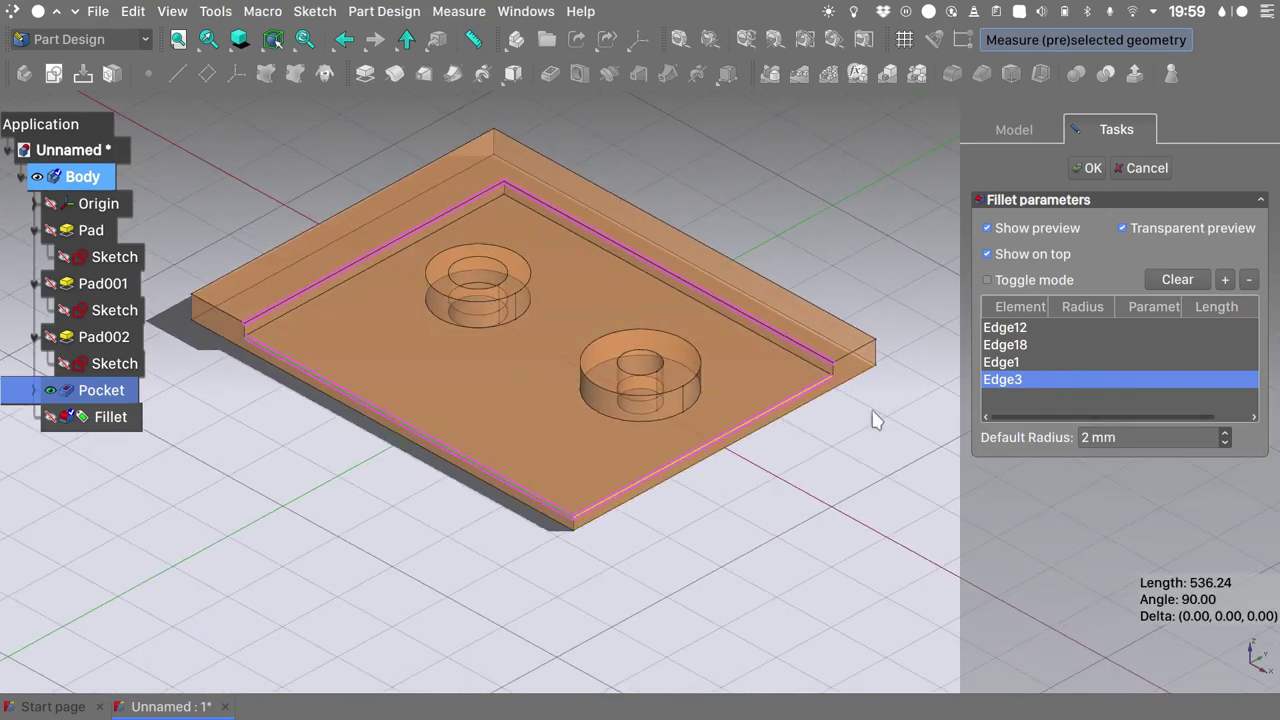
double_click(1073, 363)
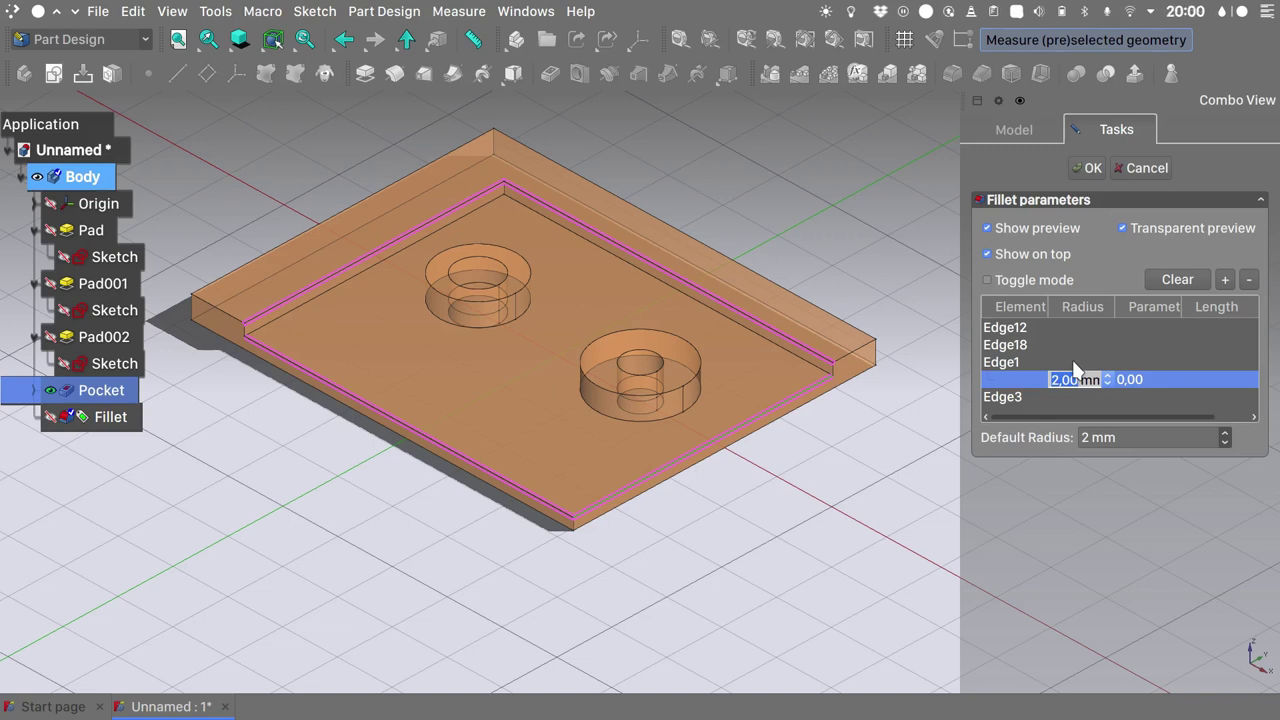
type("1")
key("Return")
double_click(1058, 394)
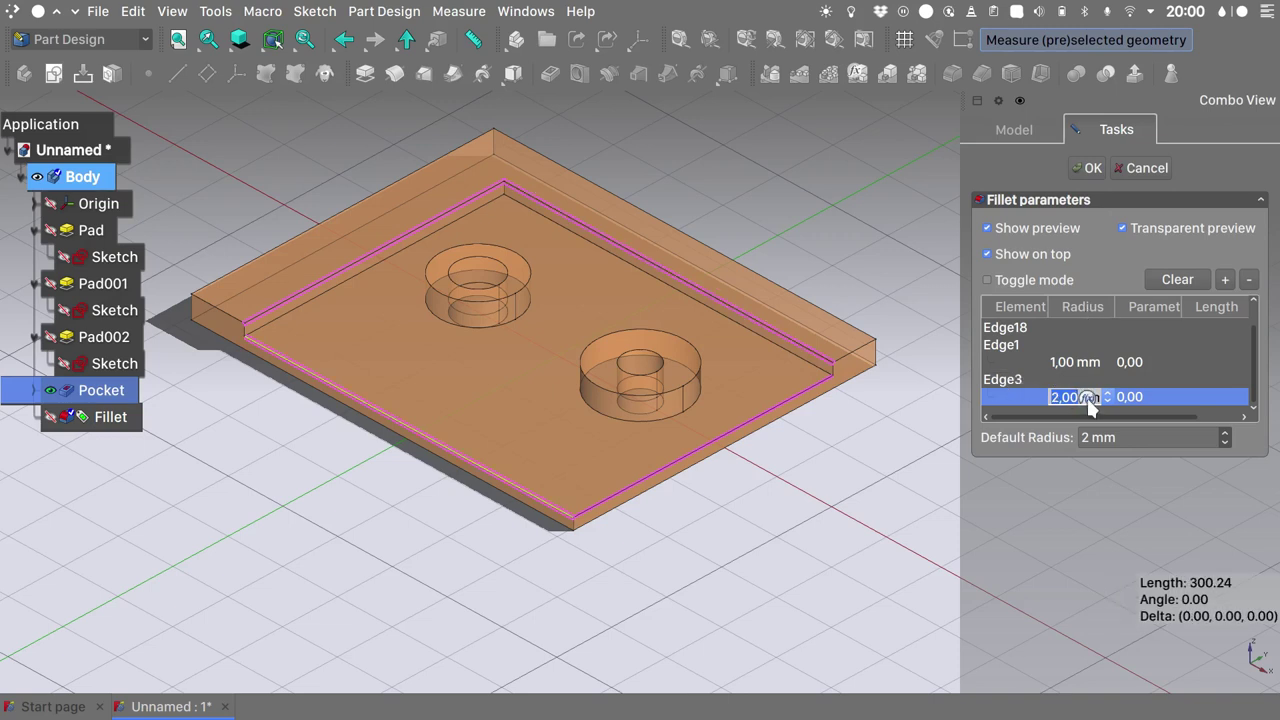
type("1")
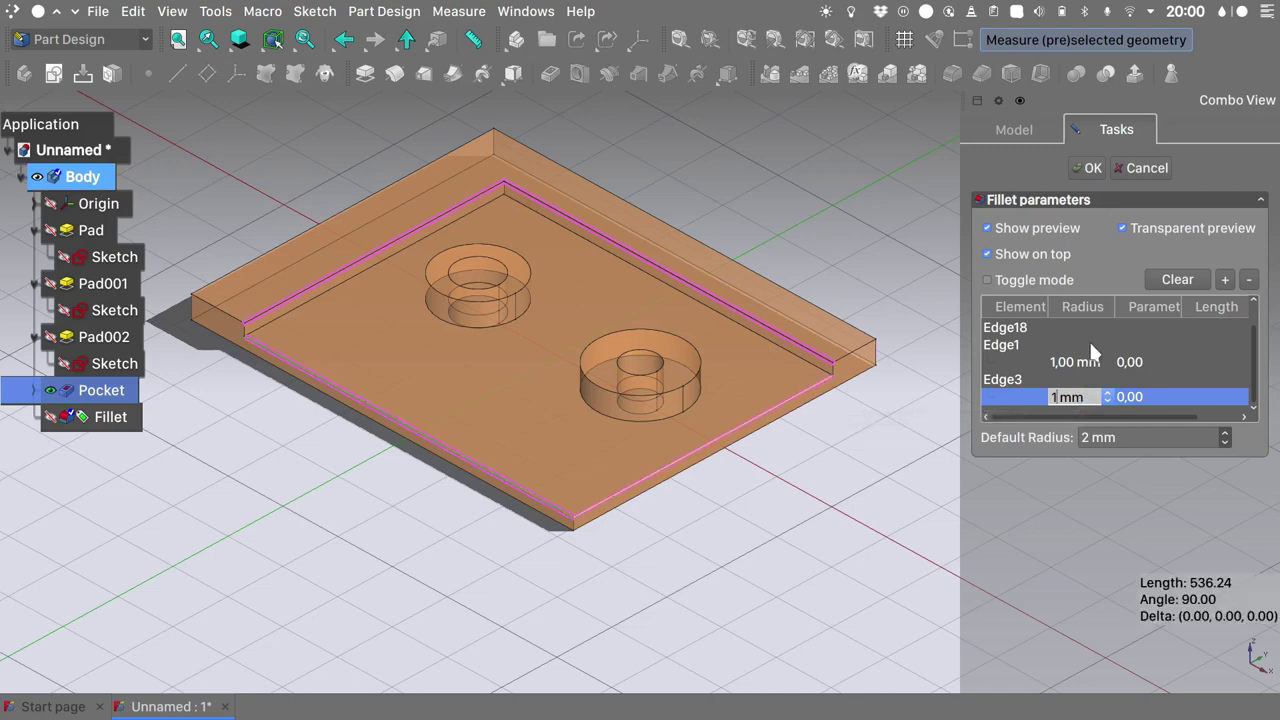
key("Return")
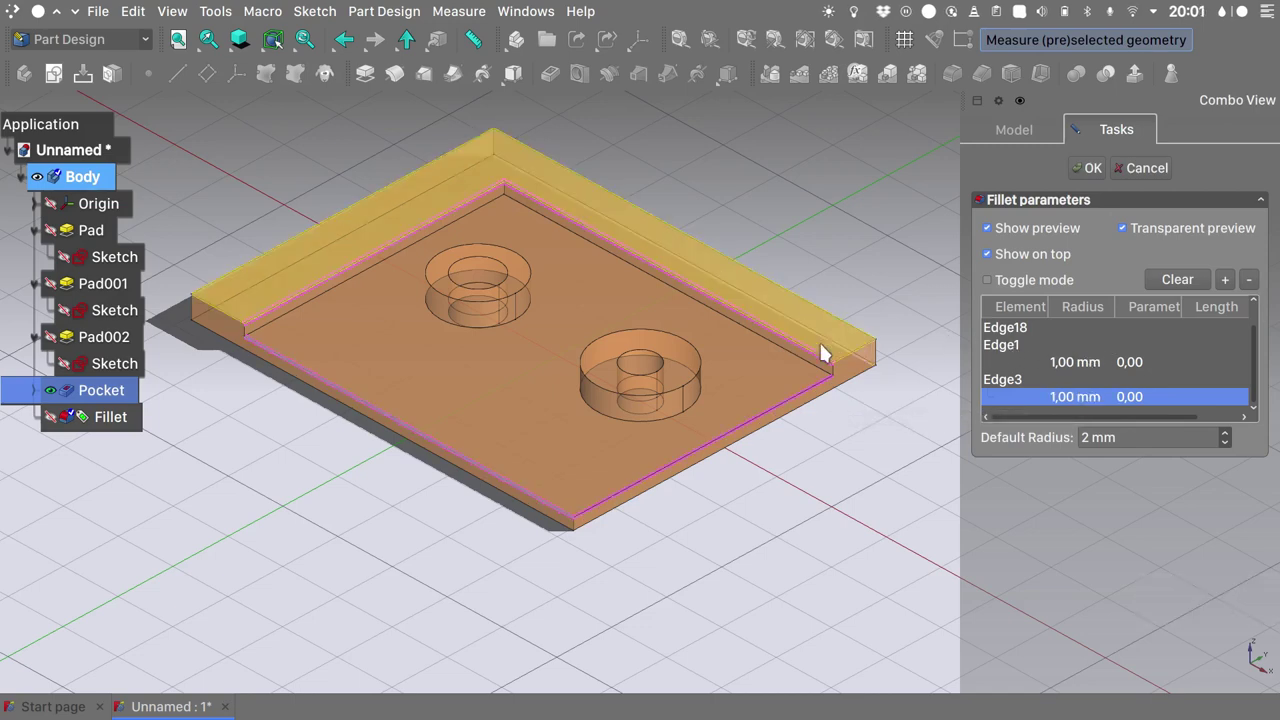
scroll(806, 355, "up", 4)
scroll(815, 370, "down", 4)
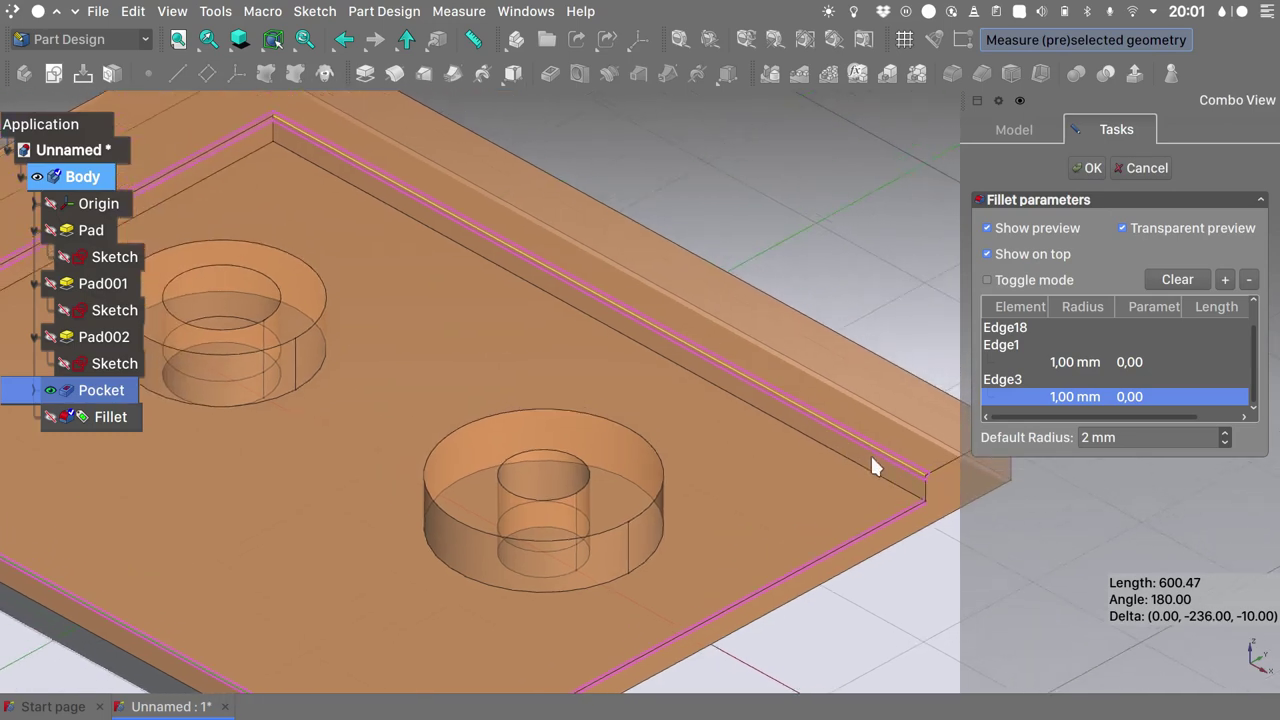
scroll(1054, 375, "up", 2)
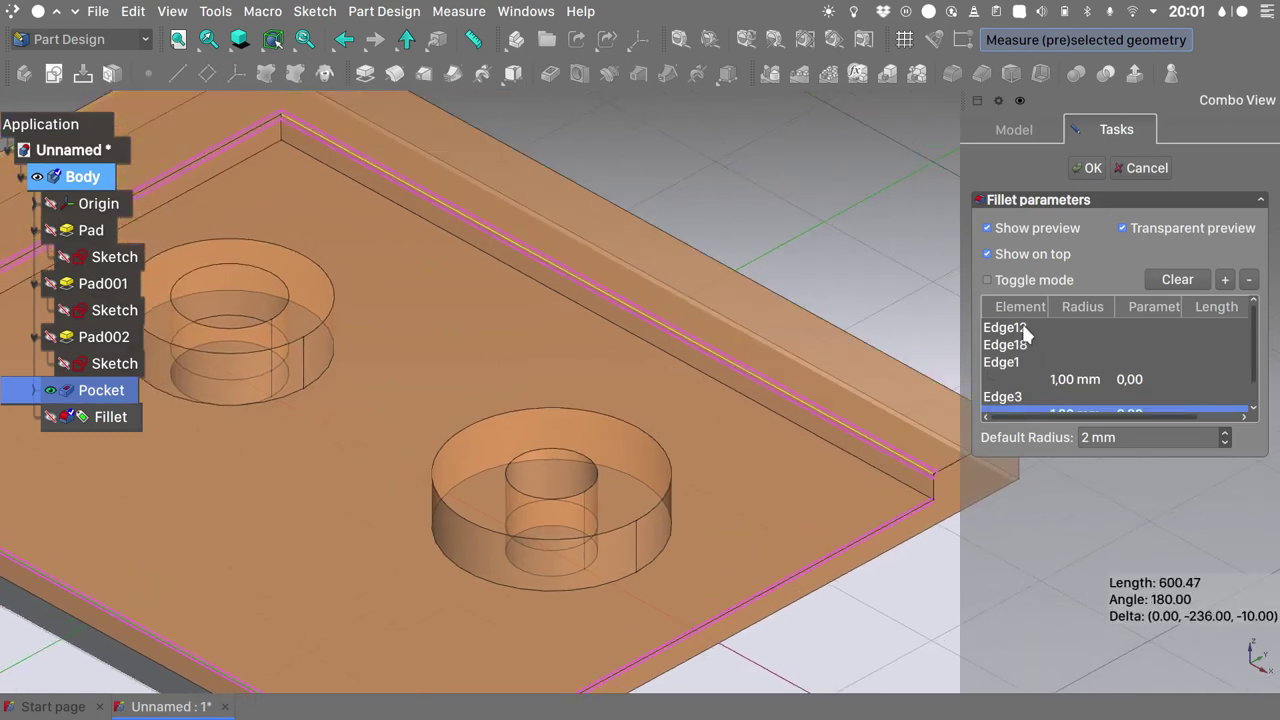
Give Edge12 a variable radius from 1 mm to 4 mm and apply the fillet.
left_click(1024, 330)
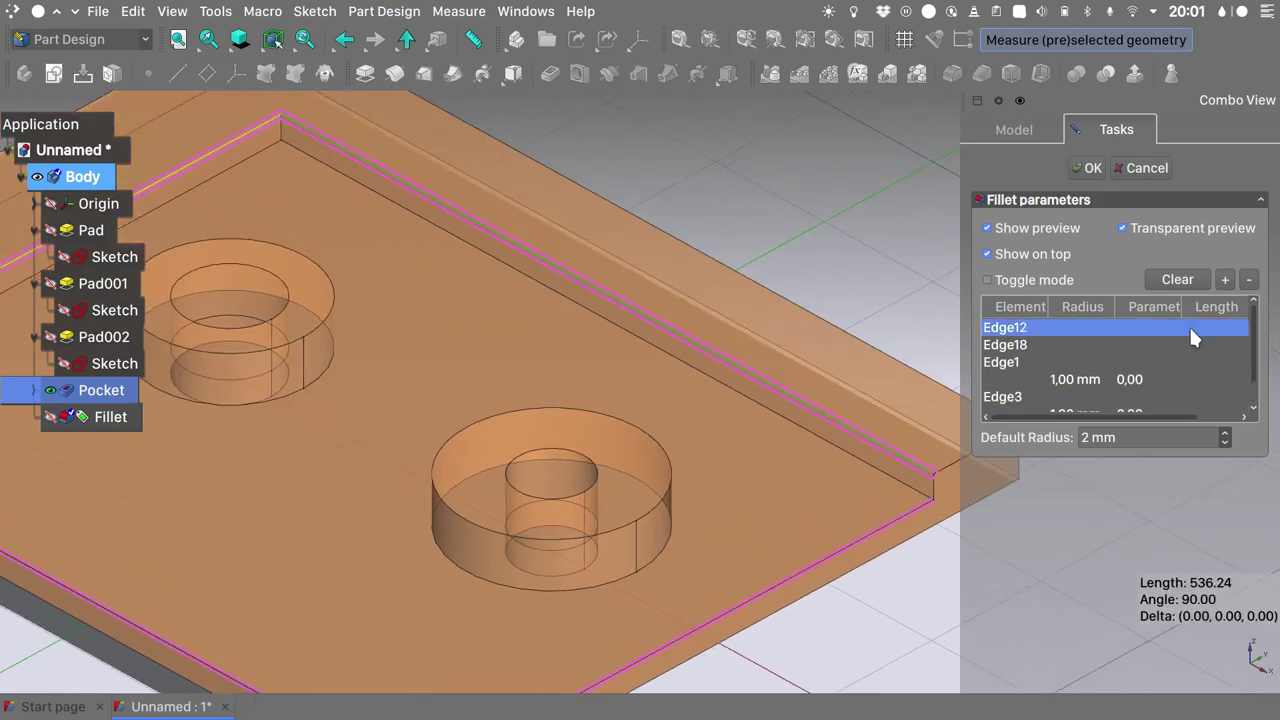
left_click(1225, 281)
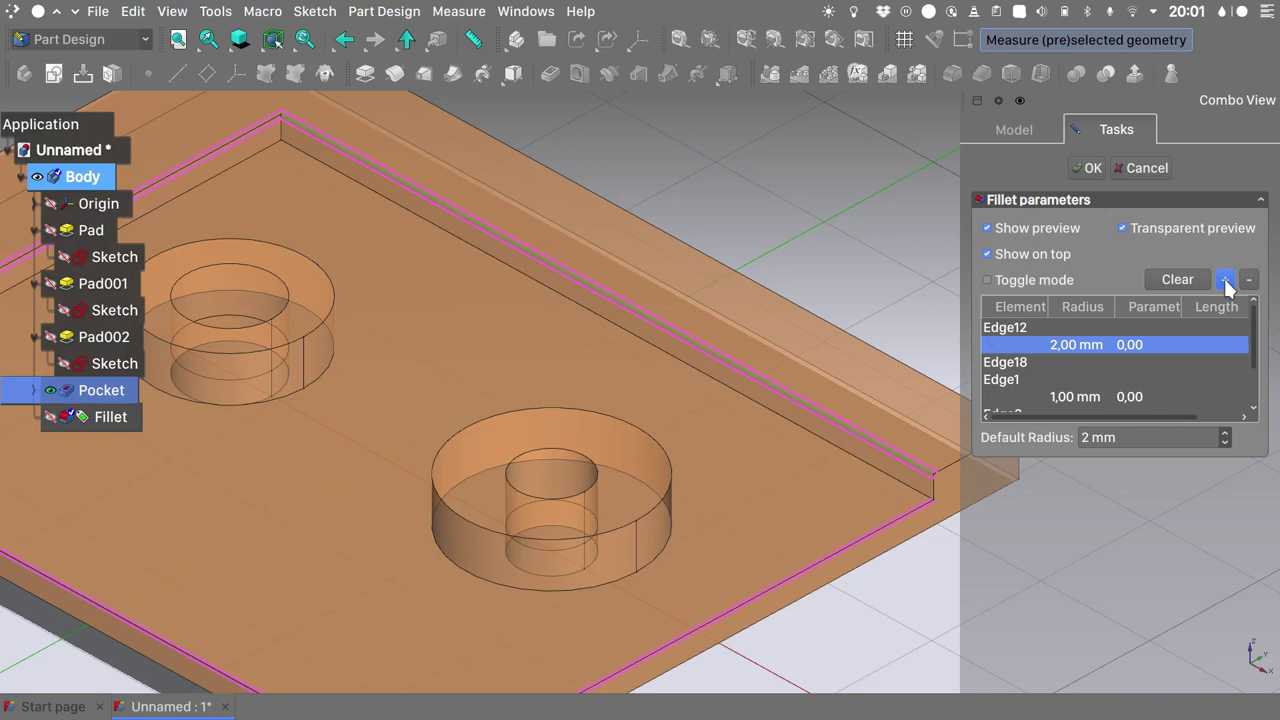
left_click(1225, 281)
double_click(1068, 344)
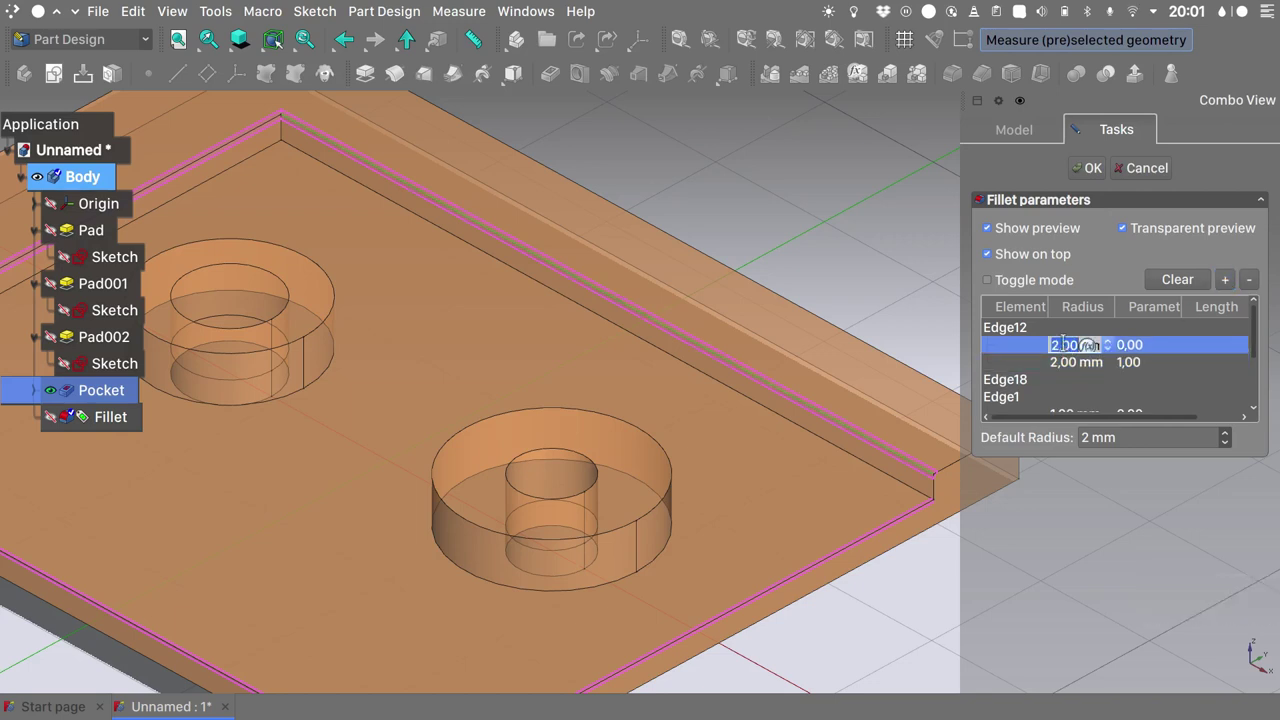
type("1")
double_click(1063, 362)
type("3")
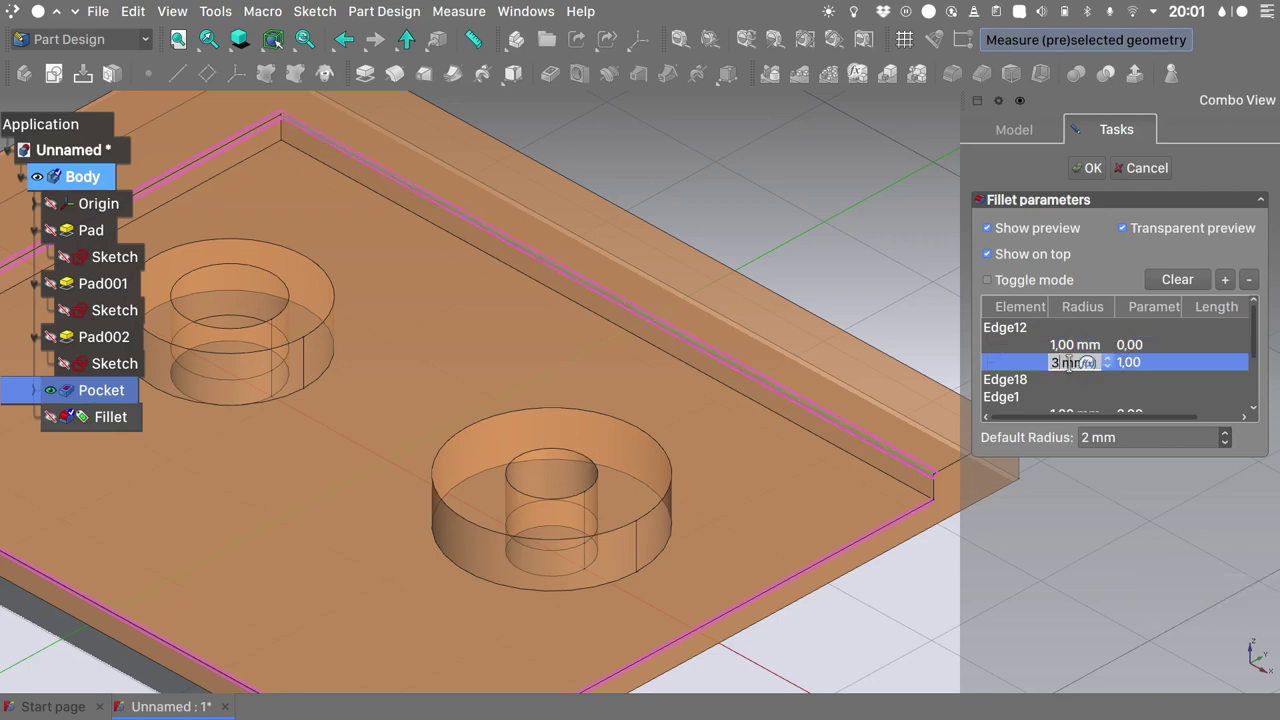
key("Return")
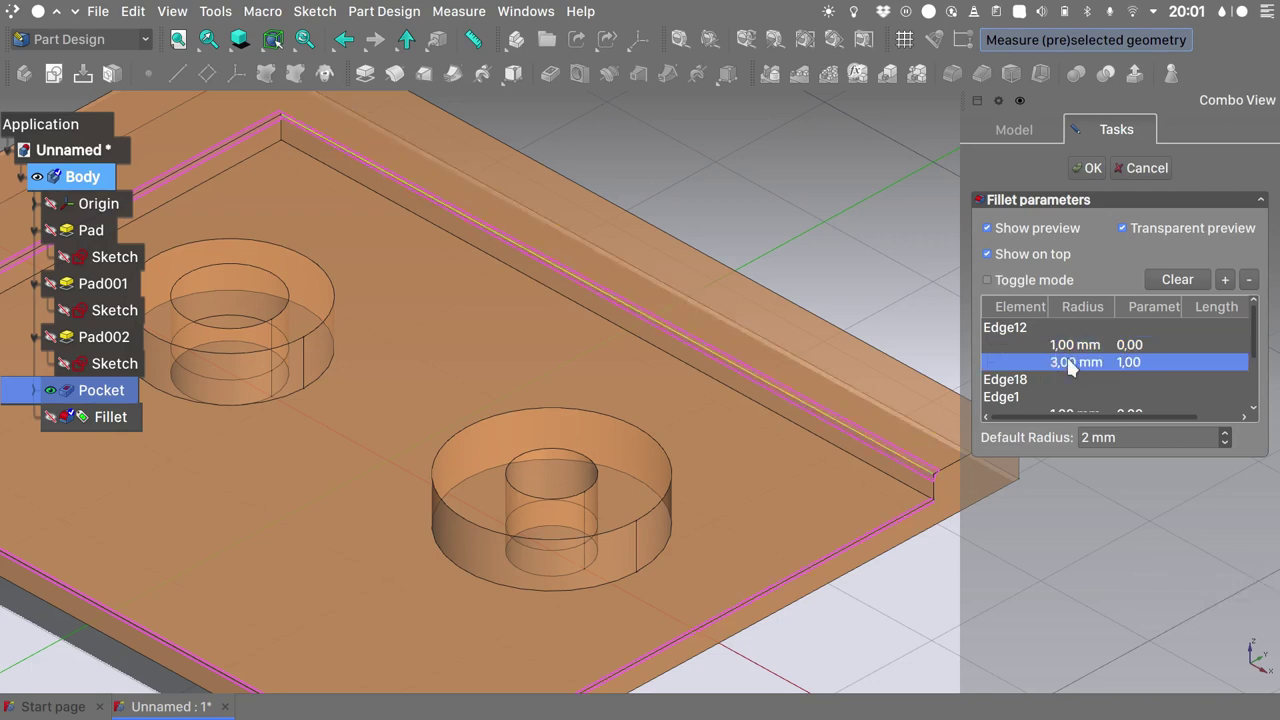
double_click(1070, 362)
type("4")
key("Return")
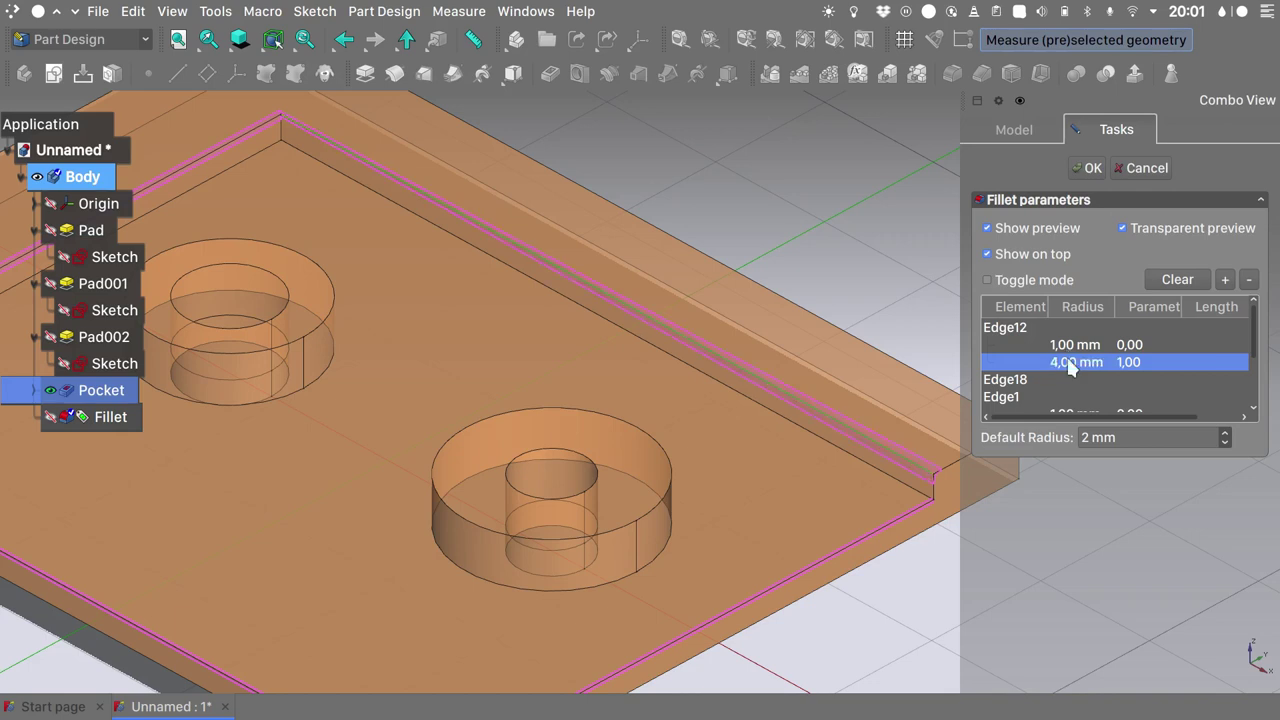
left_click(1091, 168)
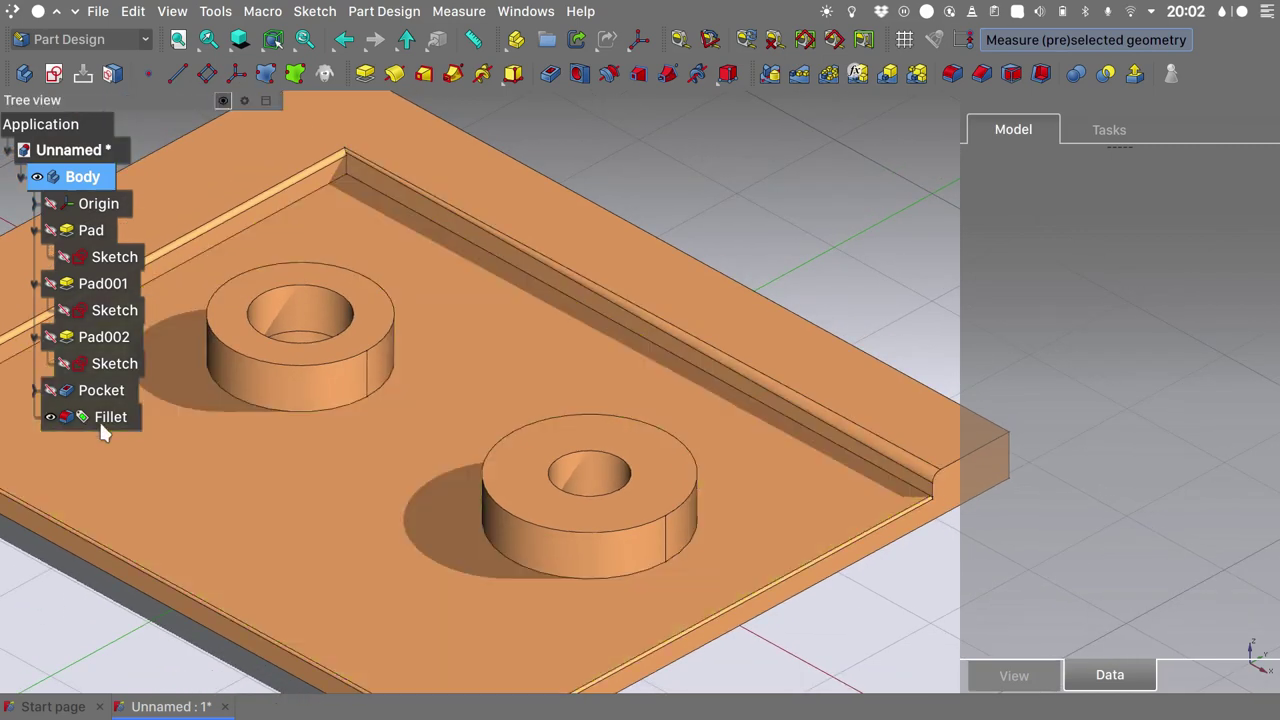
Clear the selection and fit the whole filleted part in view with V, F.
left_click(101, 418)
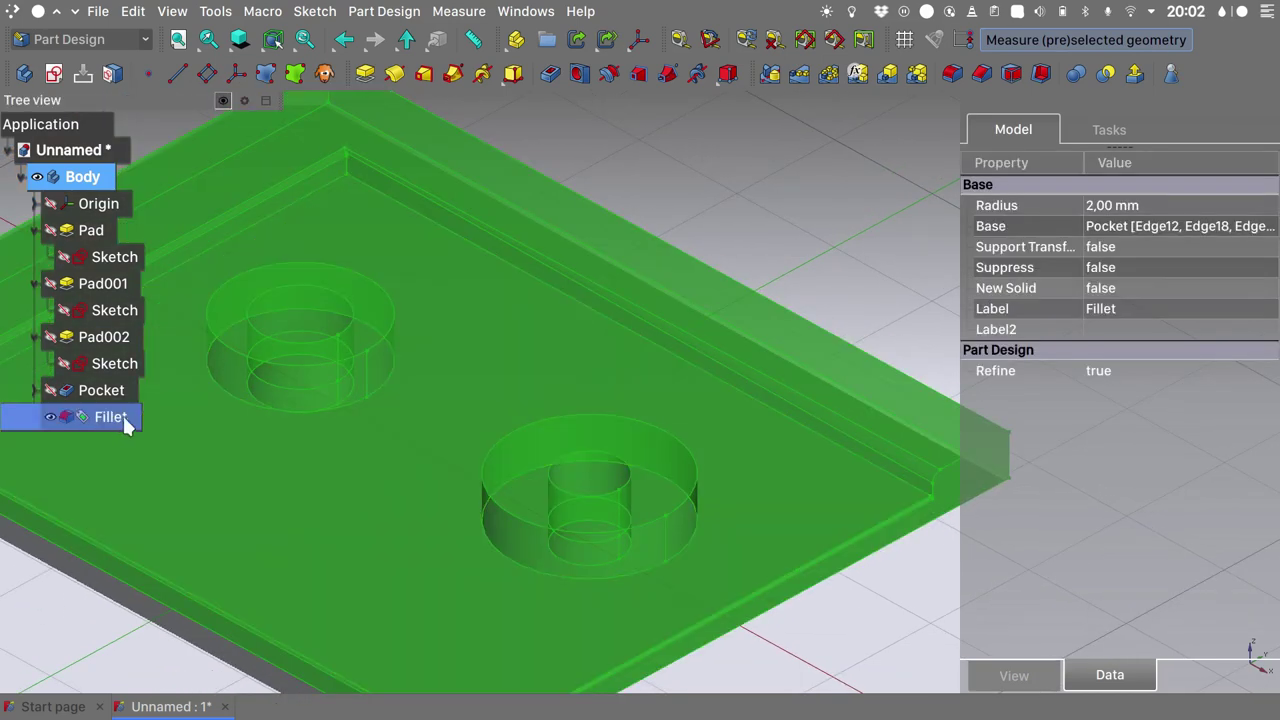
left_click(879, 228)
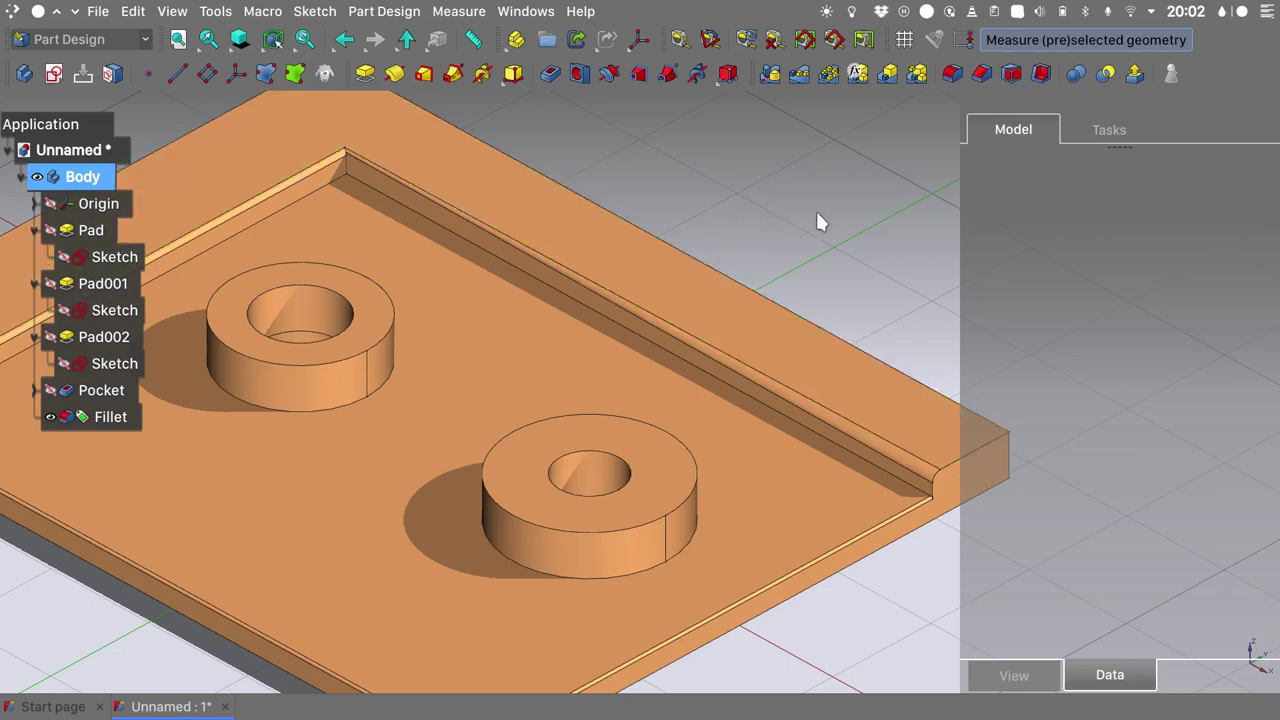
key("v")
key("f")
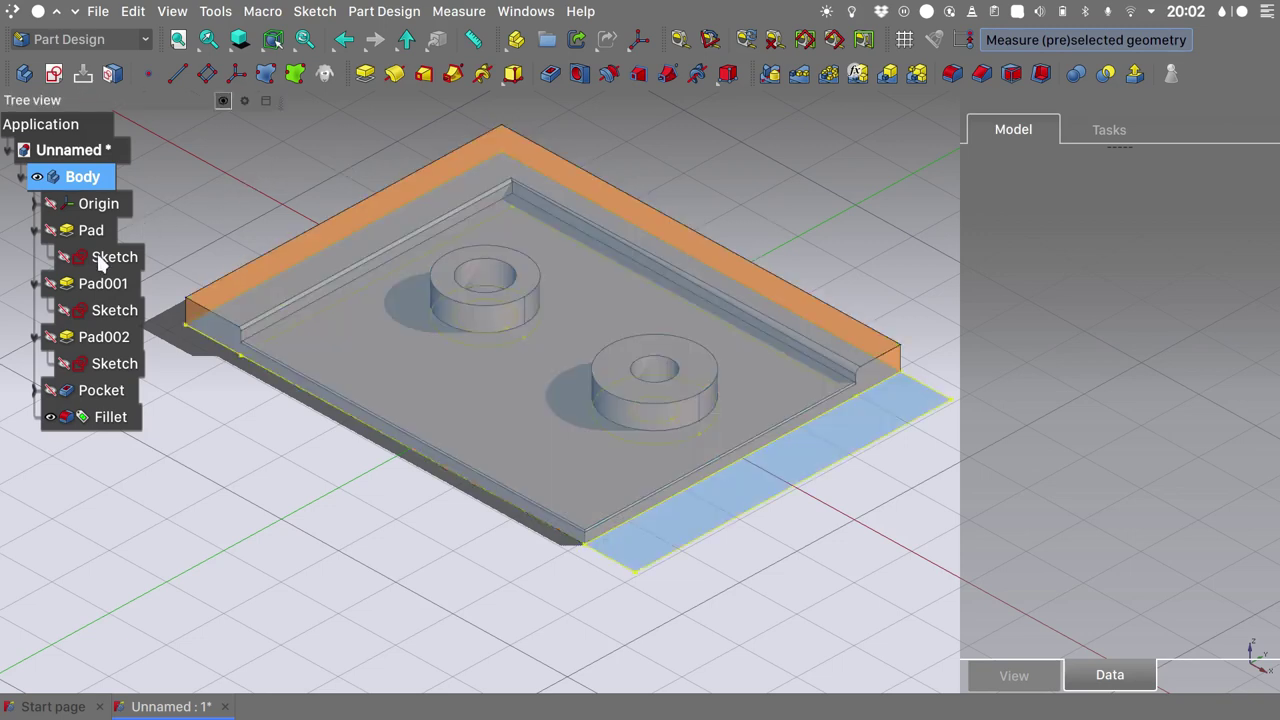
left_click(50, 230)
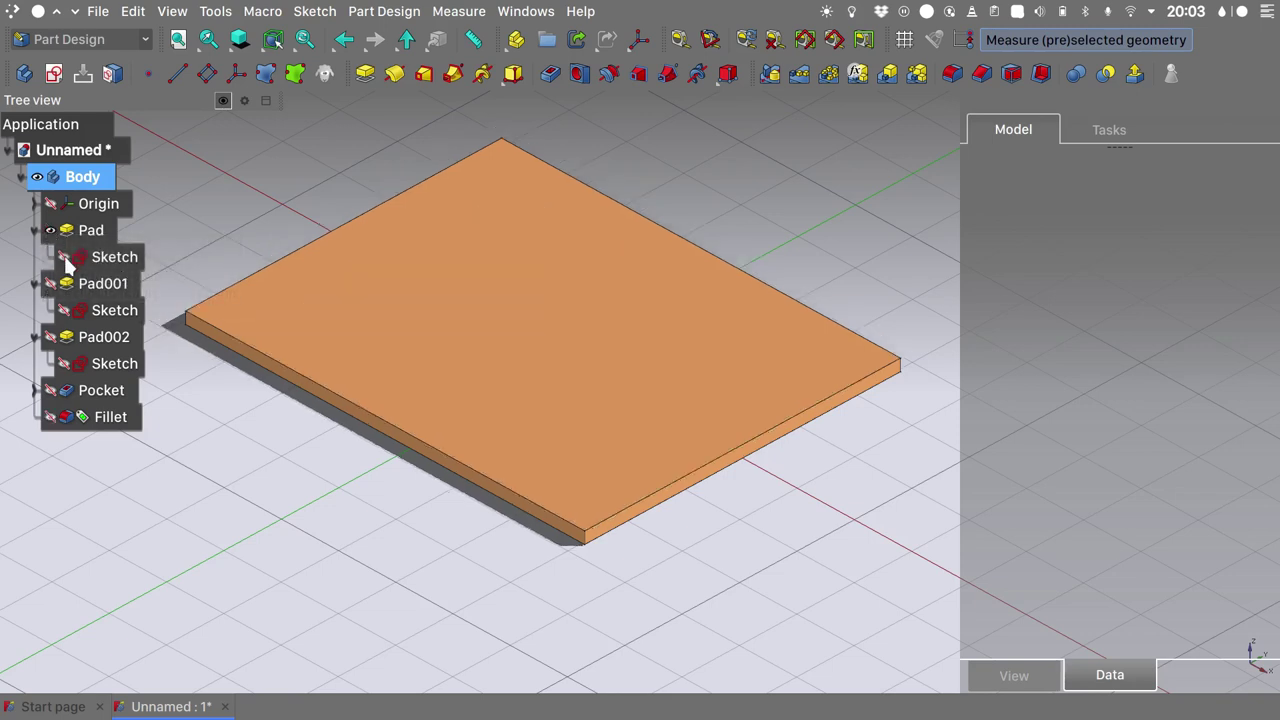
left_click(64, 258)
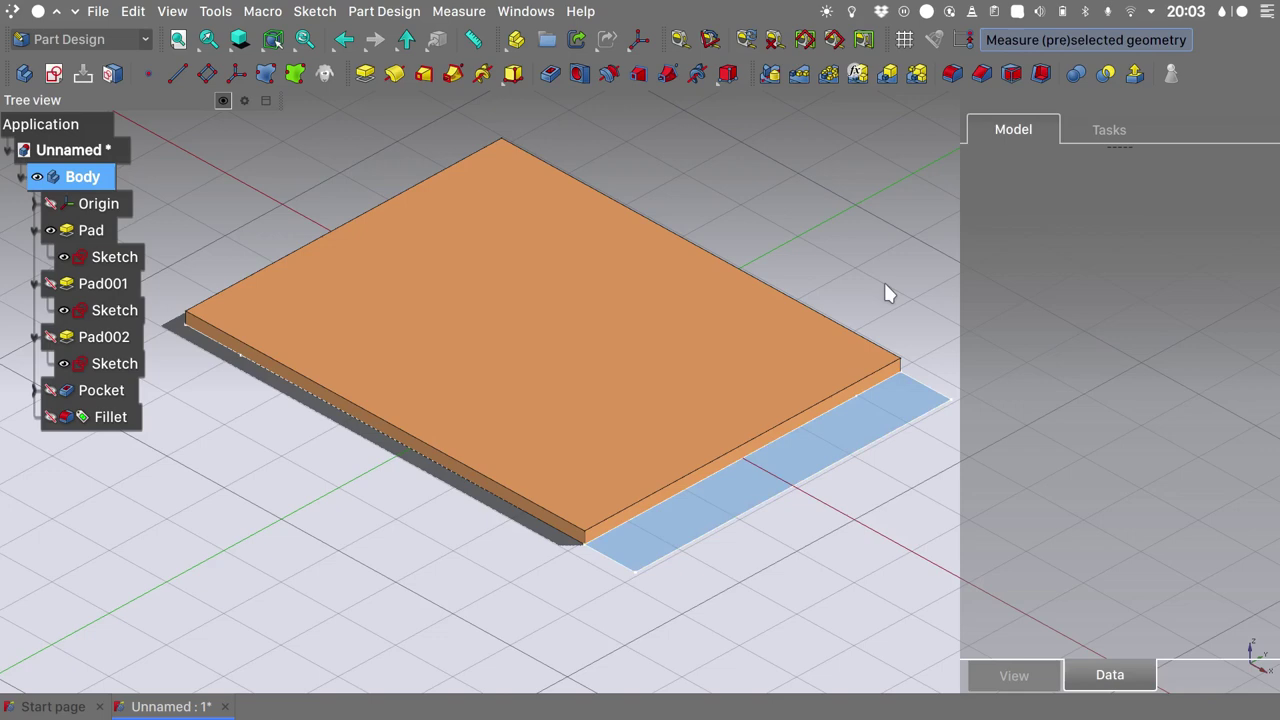
left_click(50, 418)
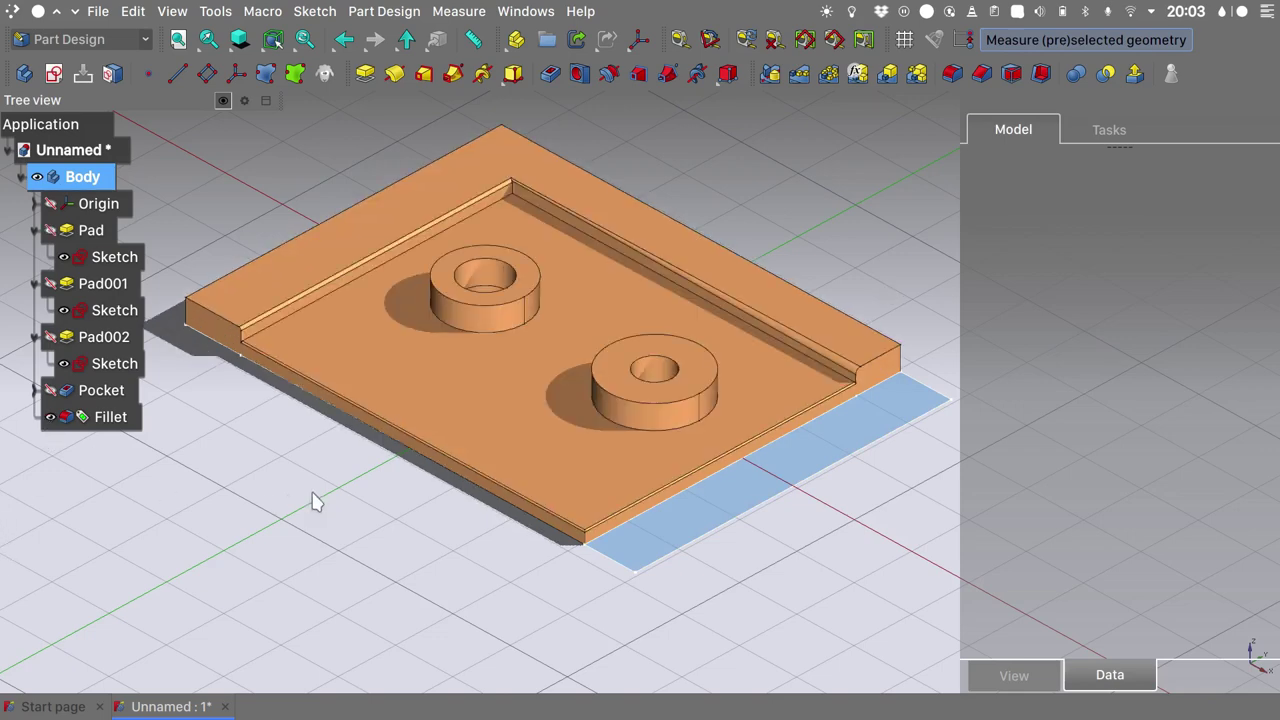
double_click(92, 230)
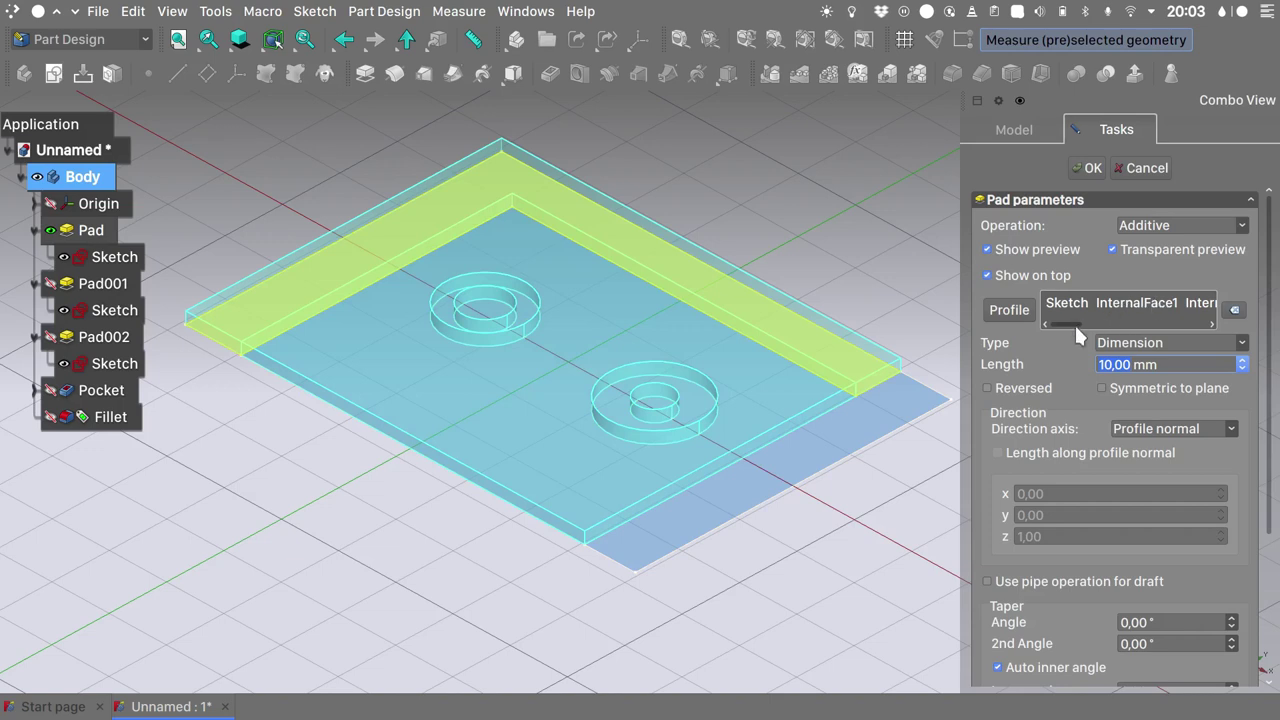
mouse_move(1073, 320)
left_mouse_down()
mouse_move(1137, 324)
mouse_move(1055, 322)
left_mouse_up()
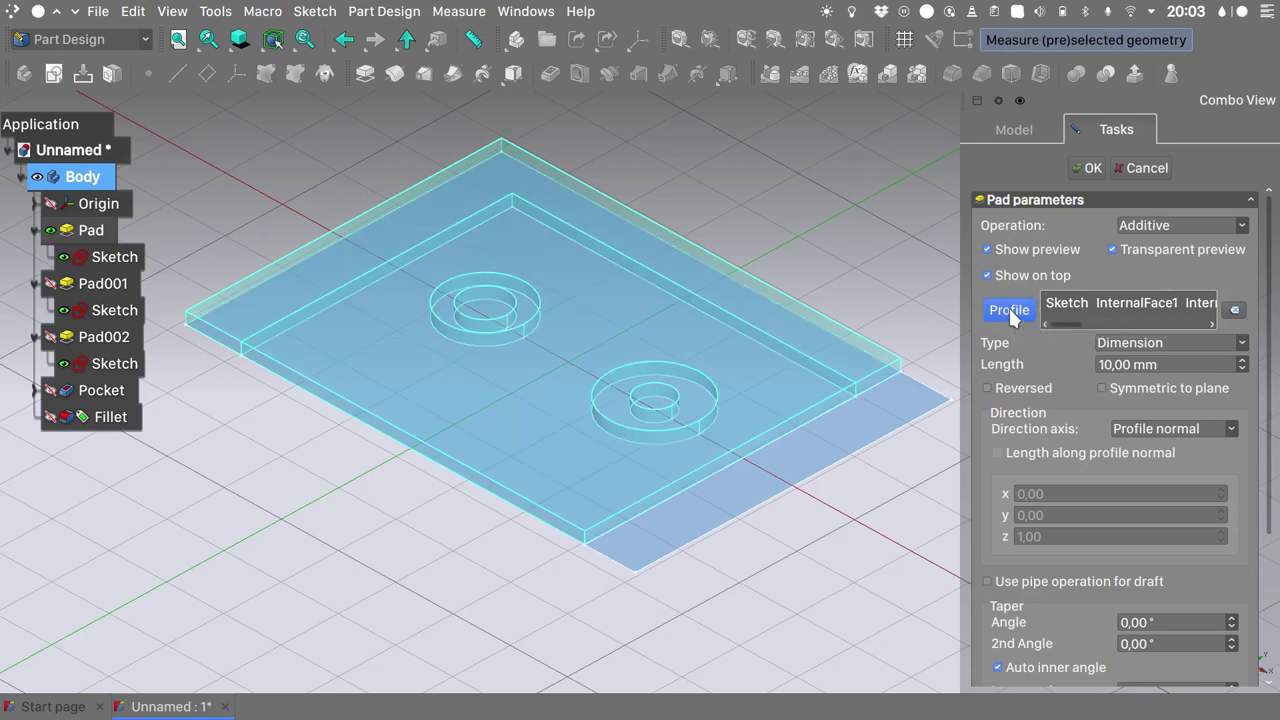
left_click(1009, 310)
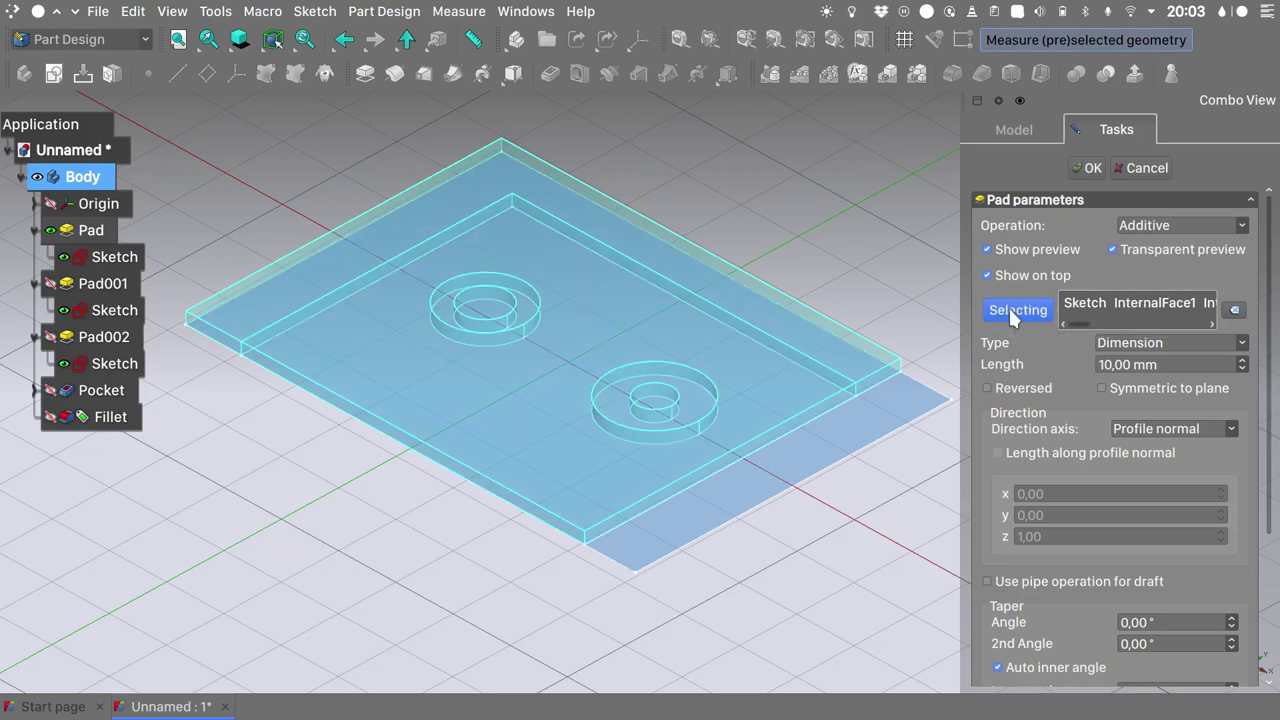
left_click(857, 432)
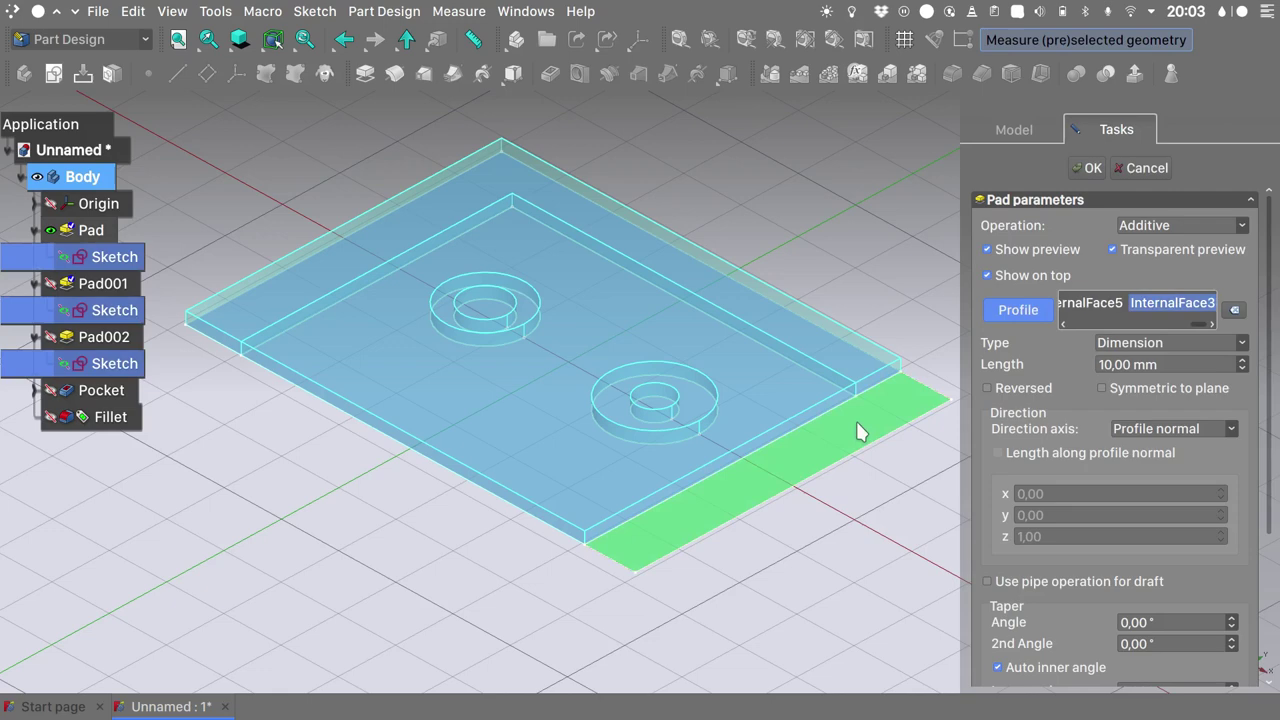
left_click(1089, 166)
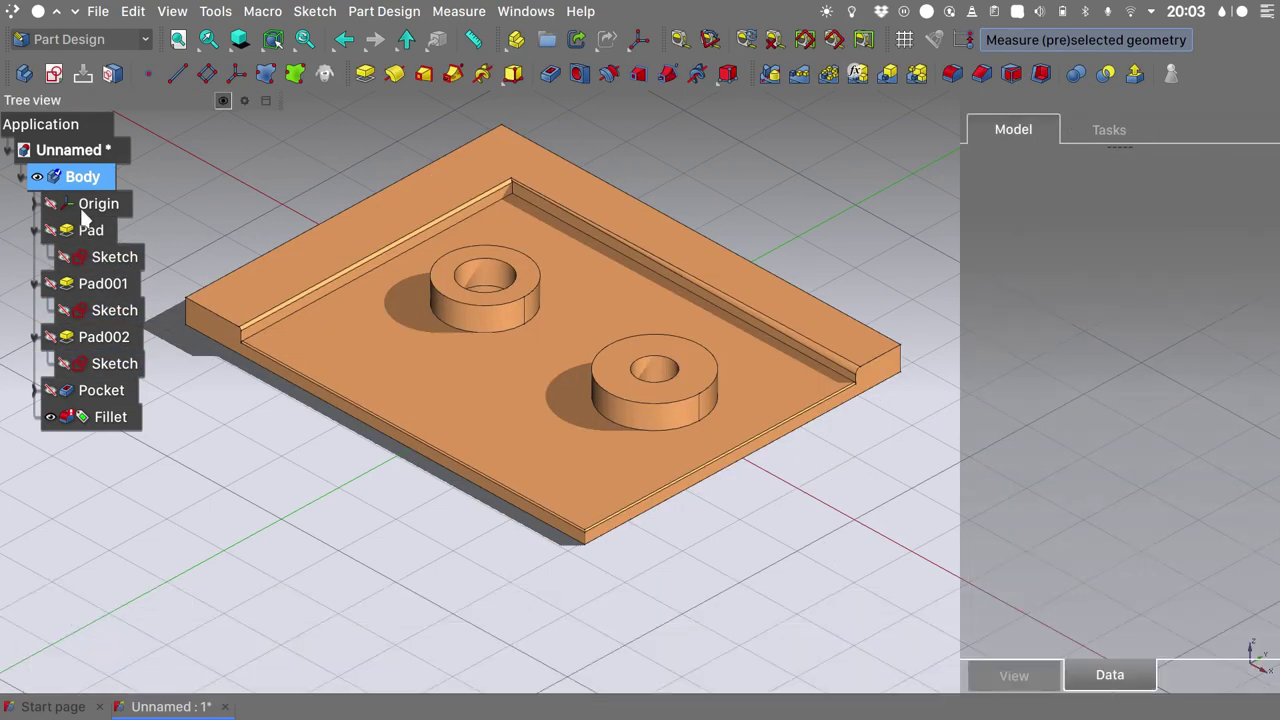
left_click(50, 390)
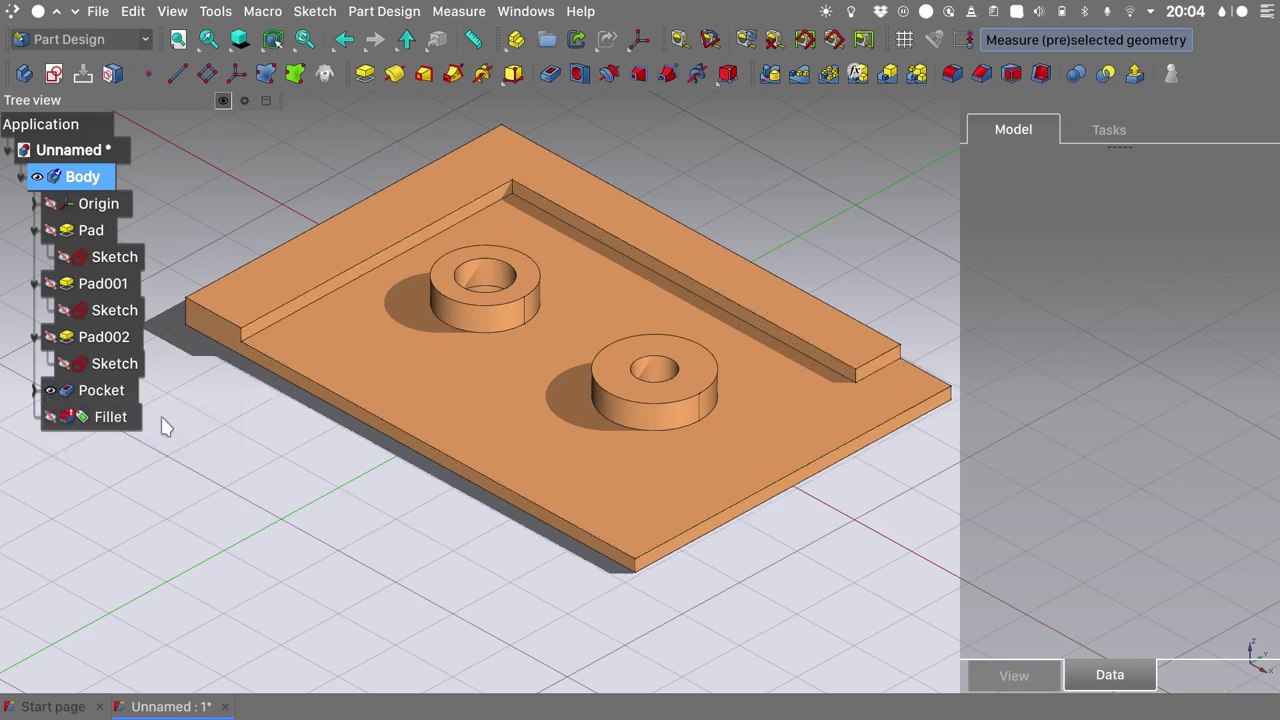
Open the Fillet and delete its broken ?Edge1 and ?Edge3 references.
mouse_move(110, 425)
double_click(112, 420)
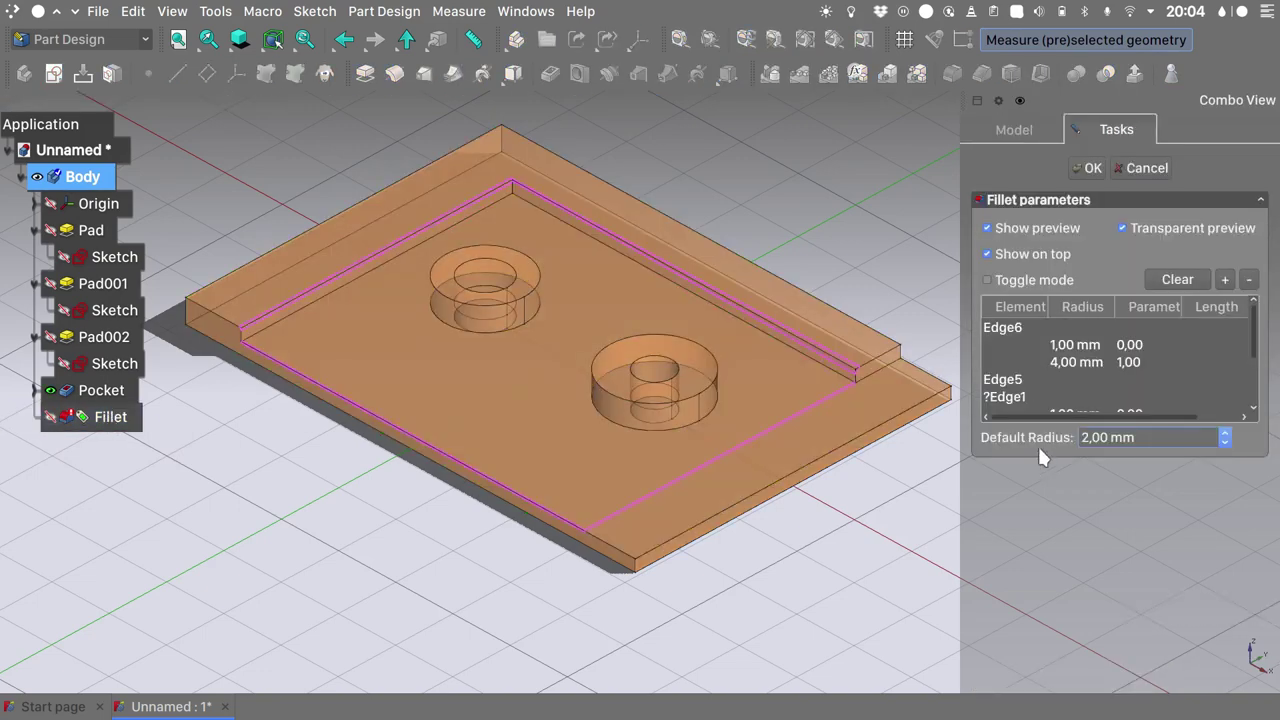
scroll(1038, 343, "down", 1)
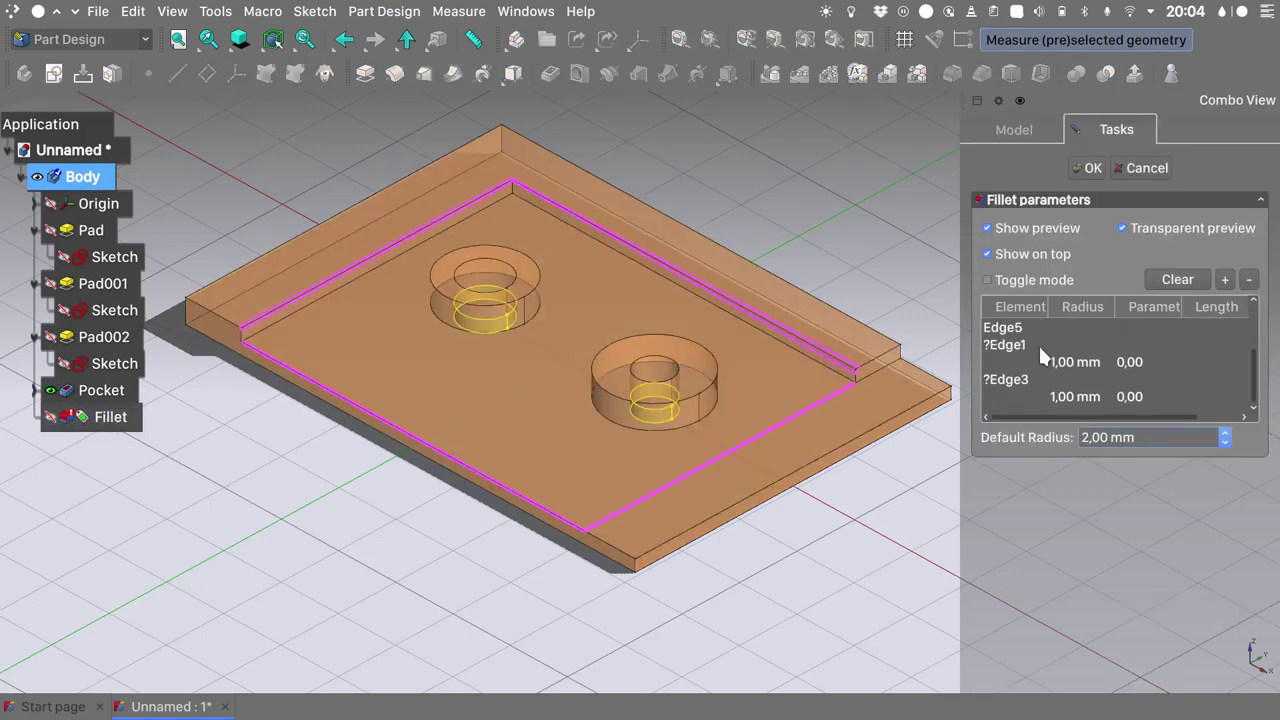
left_click(1012, 346)
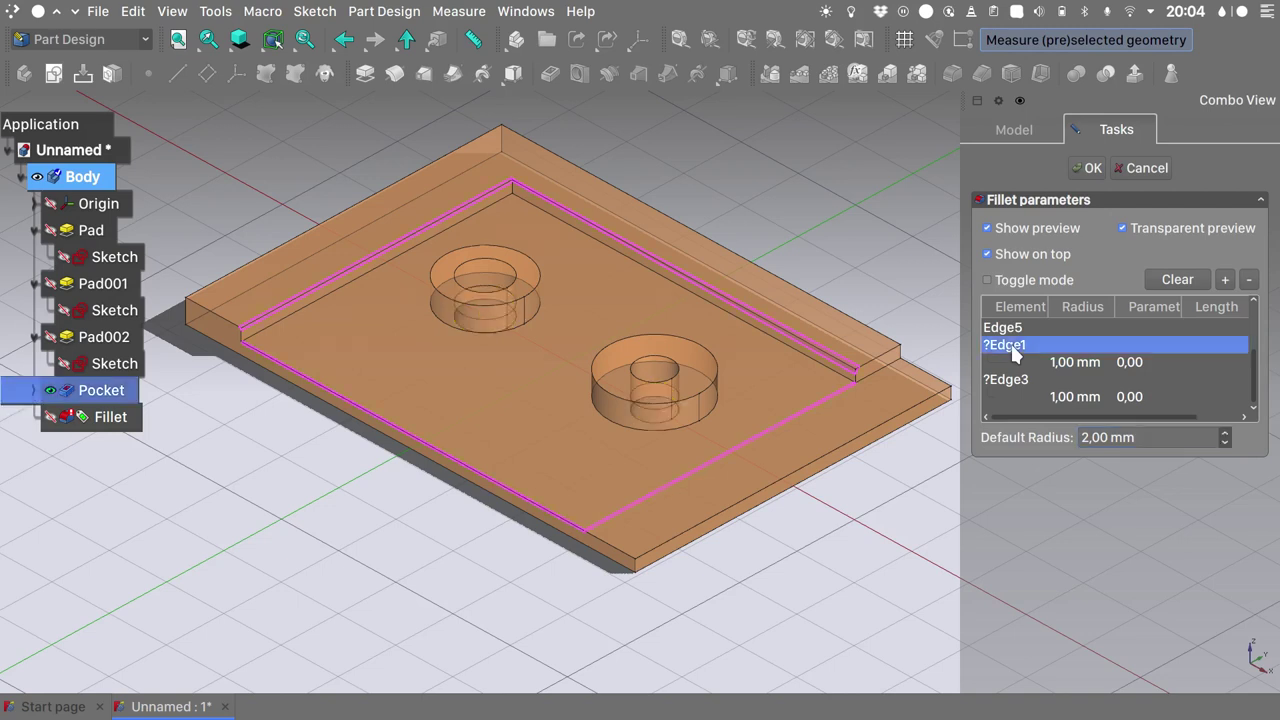
left_click(1014, 380)
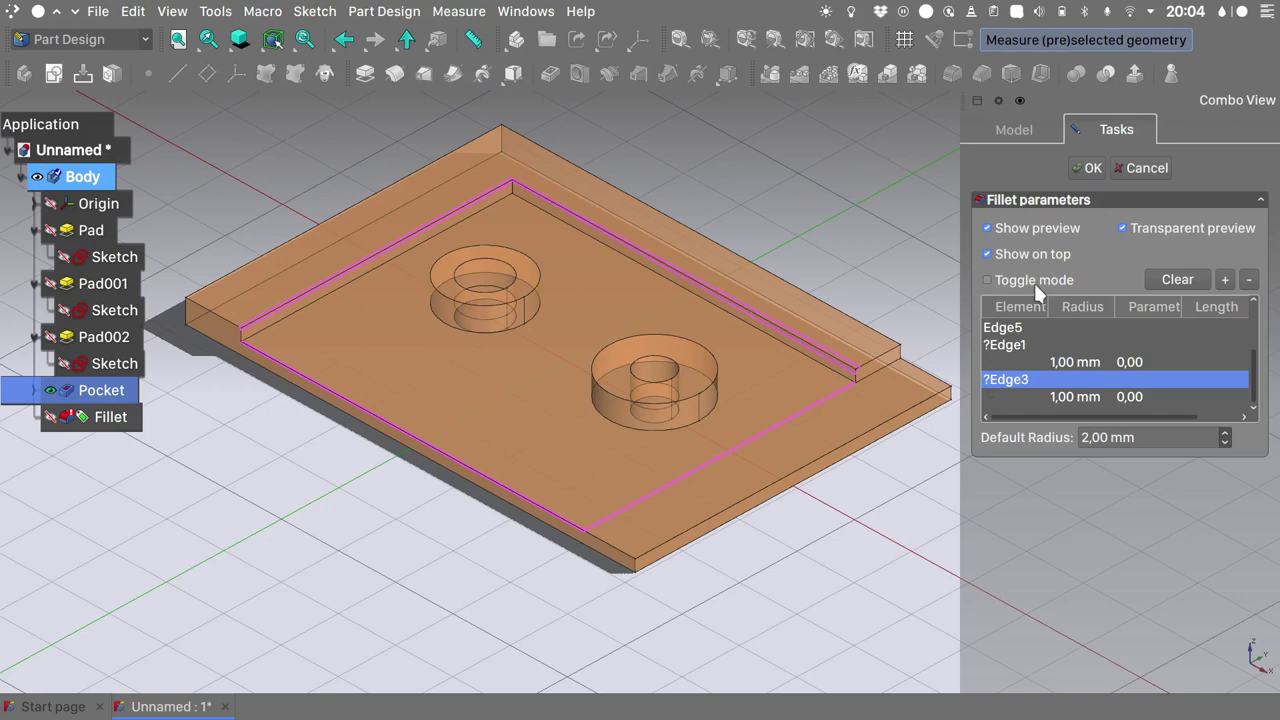
left_click(1033, 281)
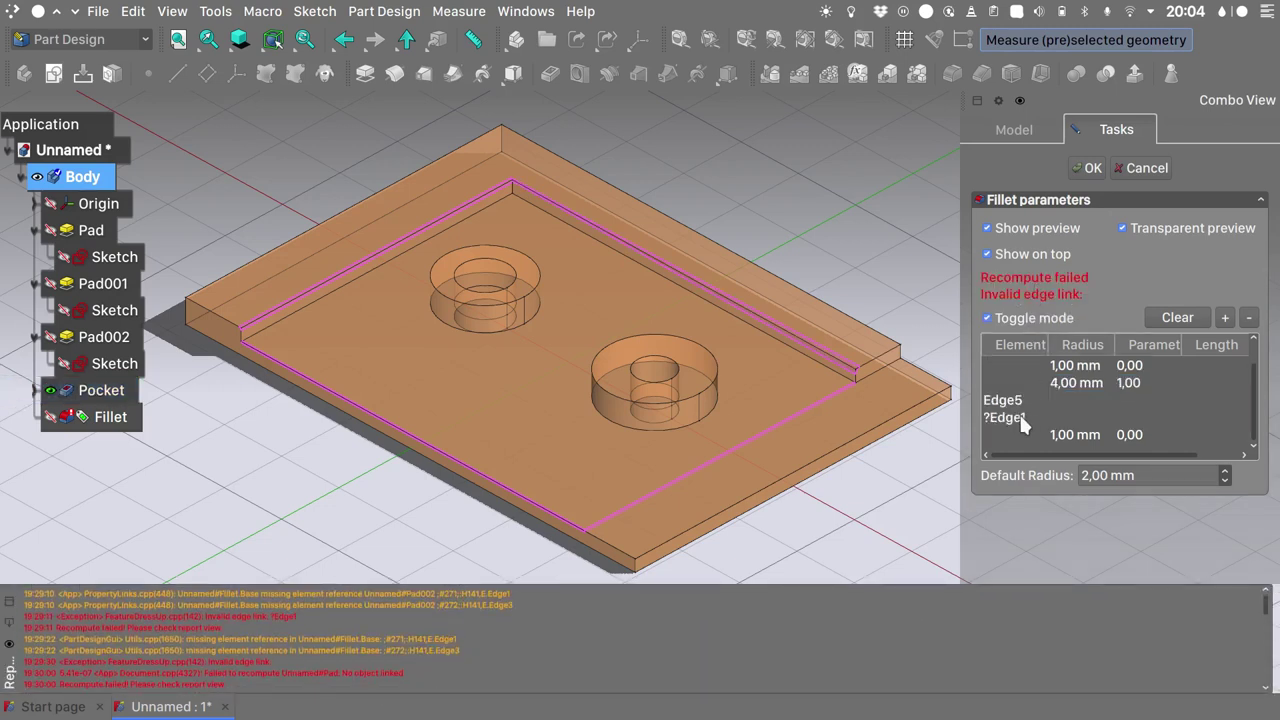
left_click(1006, 418)
key("Delete")
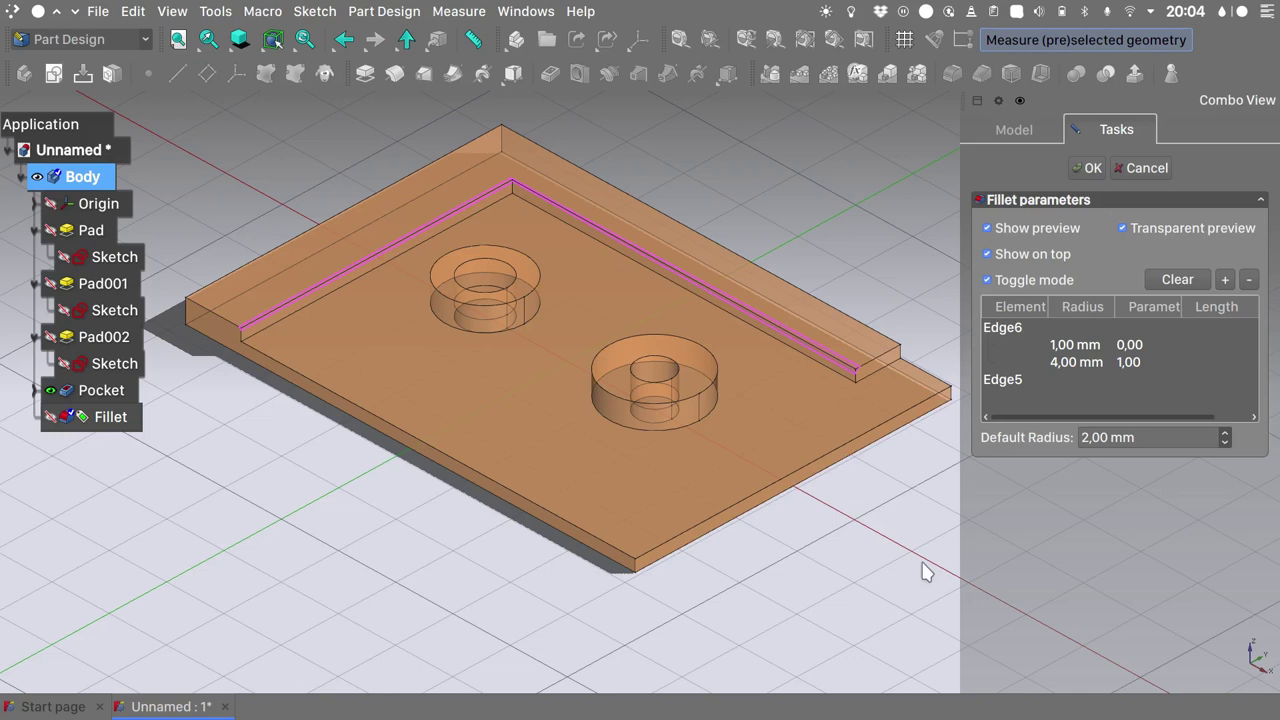
Add Edge18 and Edge23 to the fillet and set both radii to 1 mm.
left_click(546, 513)
left_click(820, 457)
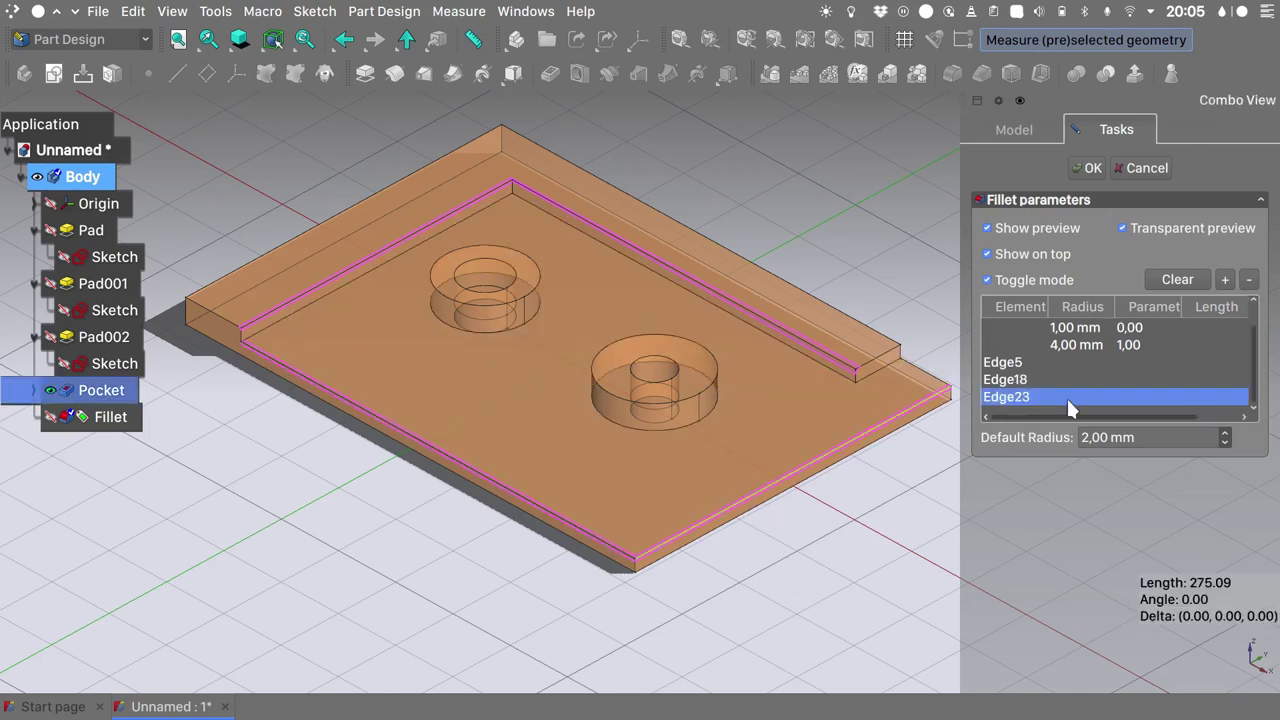
left_click(1042, 280)
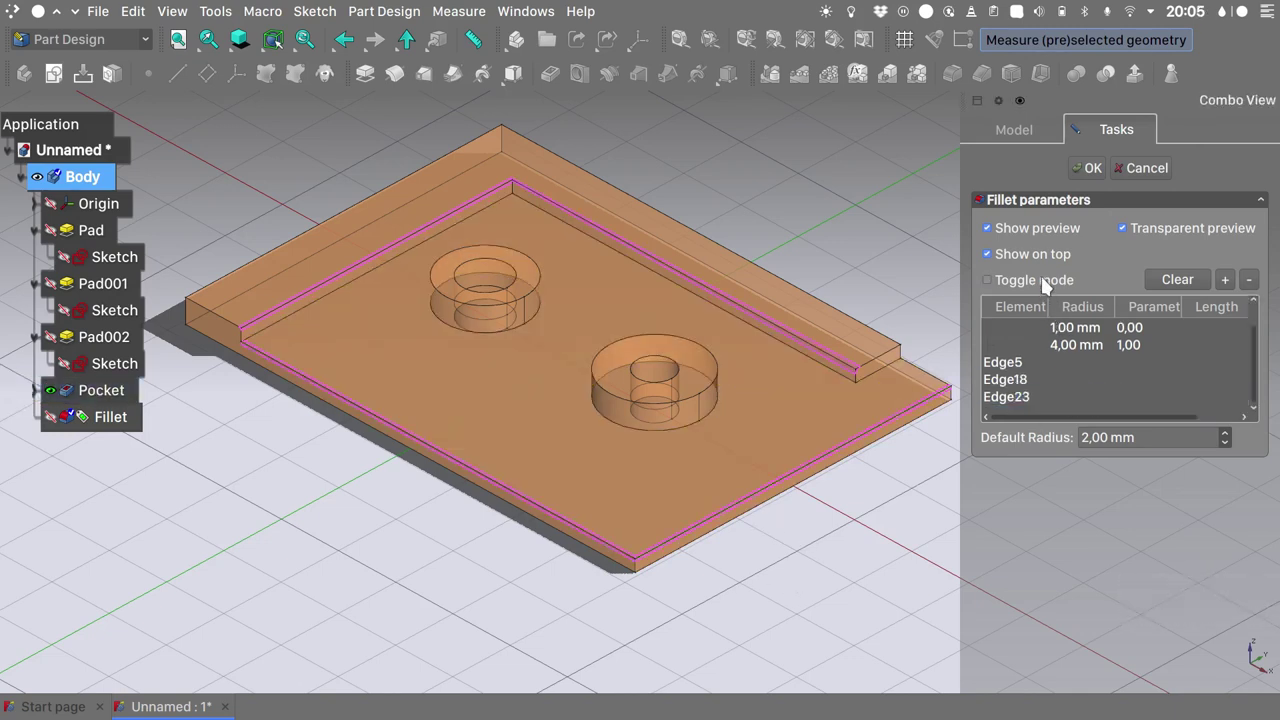
double_click(1071, 385)
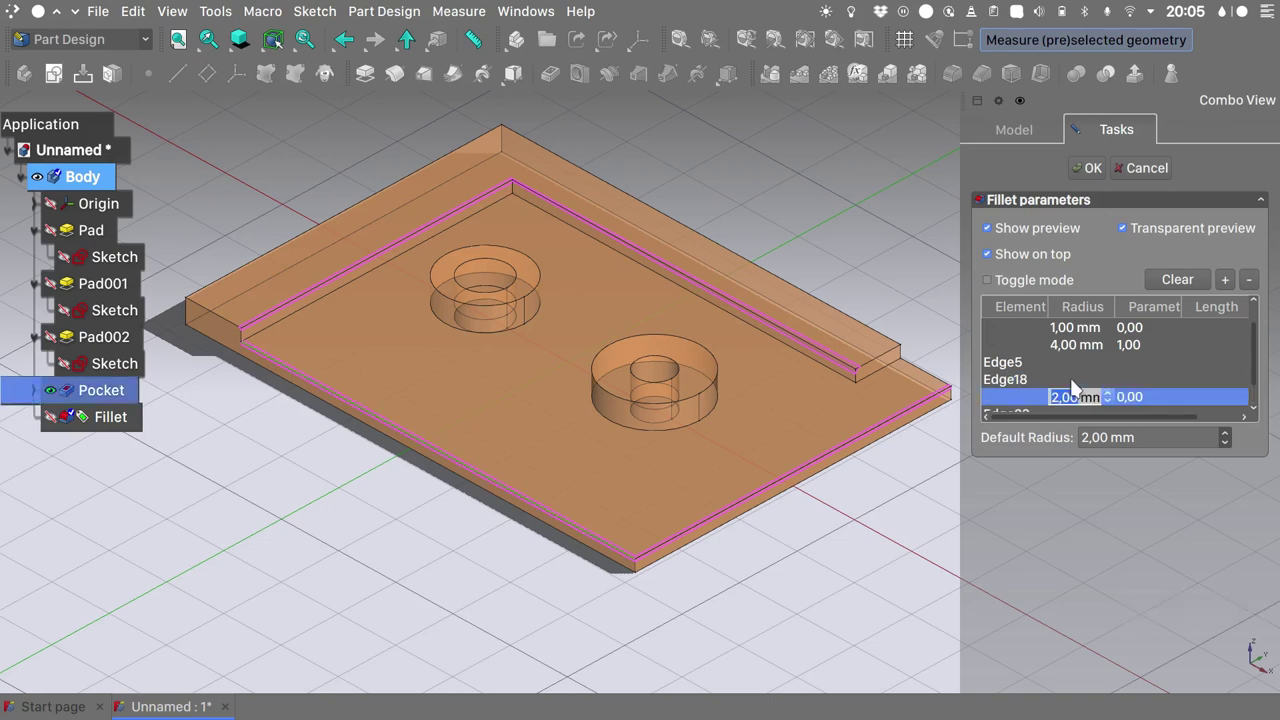
type("1")
key("Return")
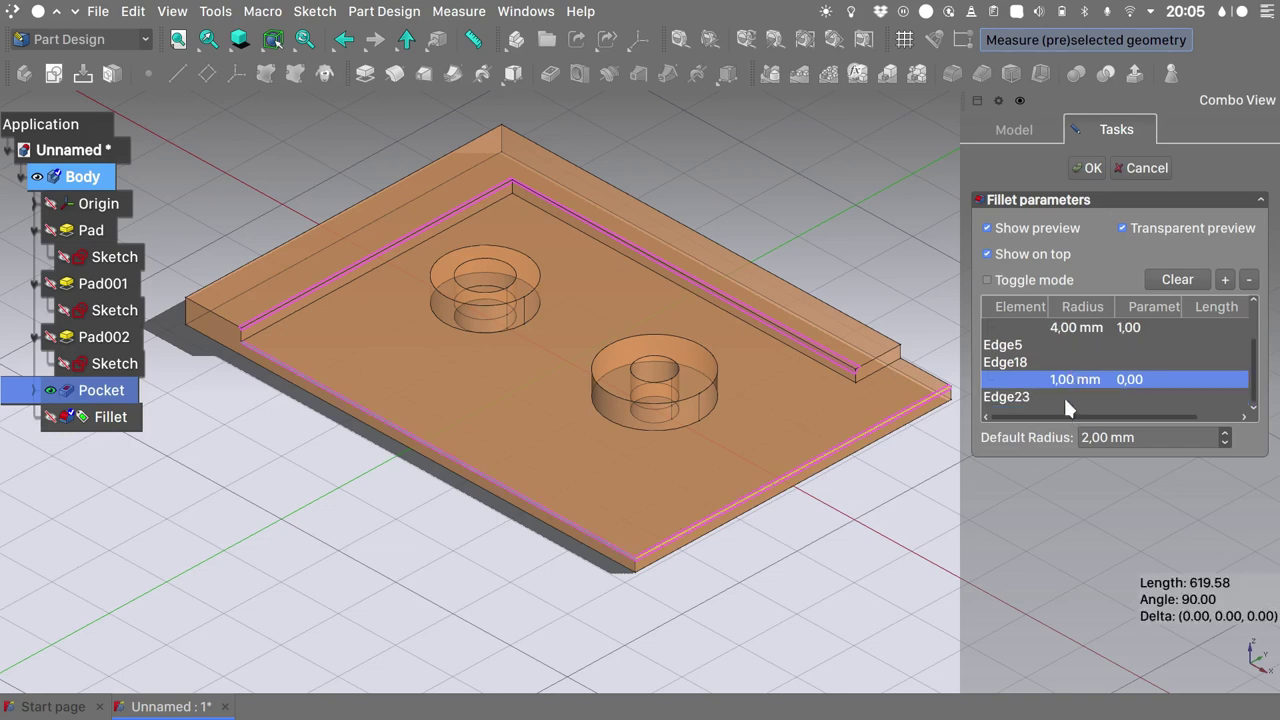
left_click(1063, 395)
double_click(1063, 395)
type("1")
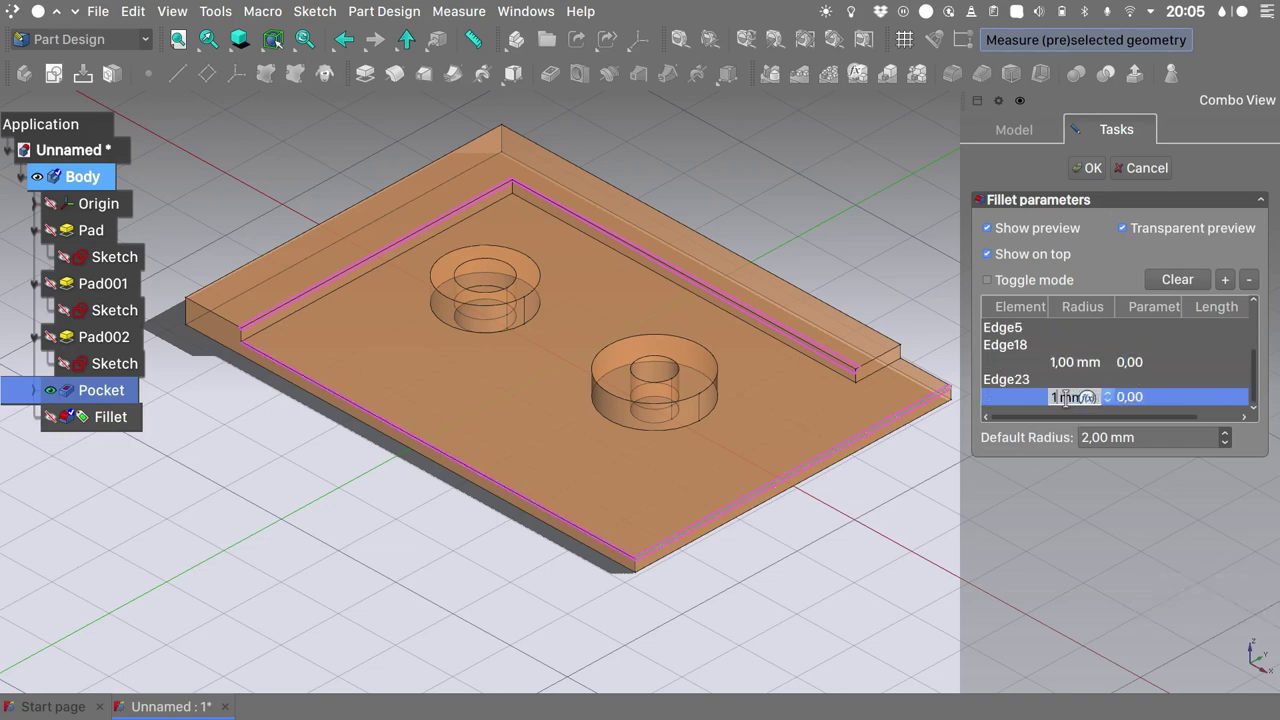
key("Return")
left_click(1086, 168)
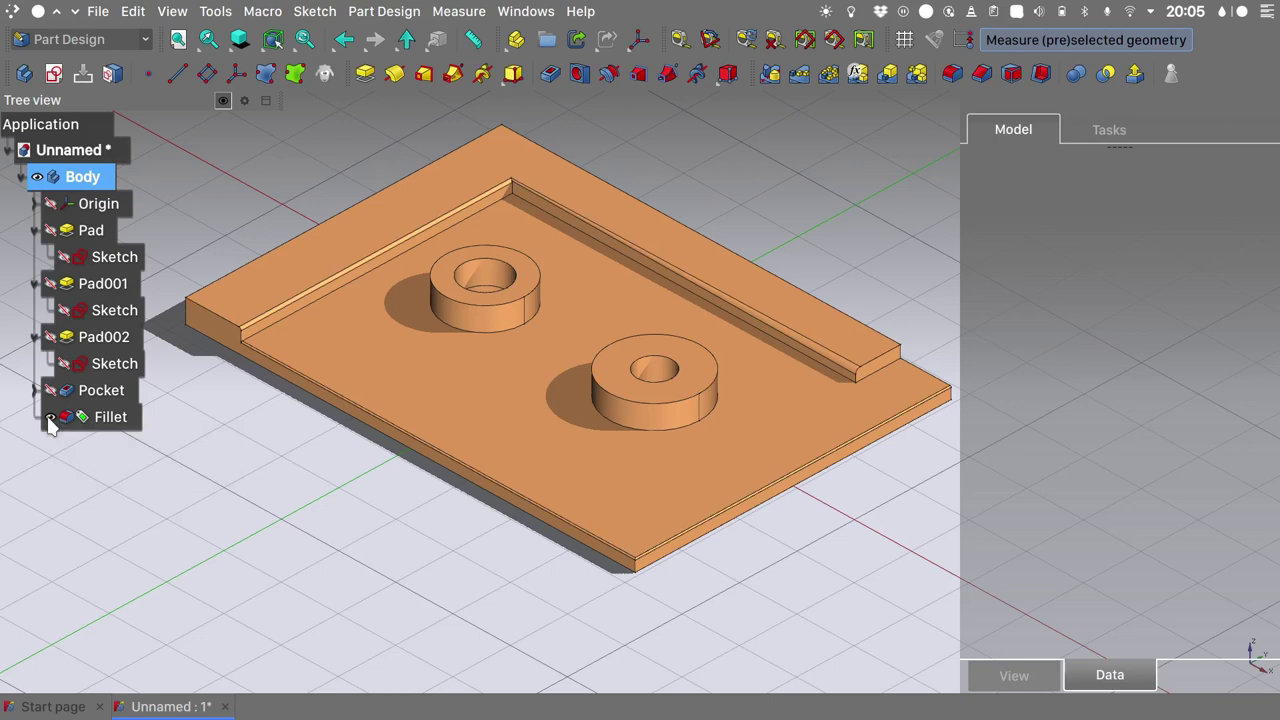
left_click(121, 418)
left_click(817, 533)
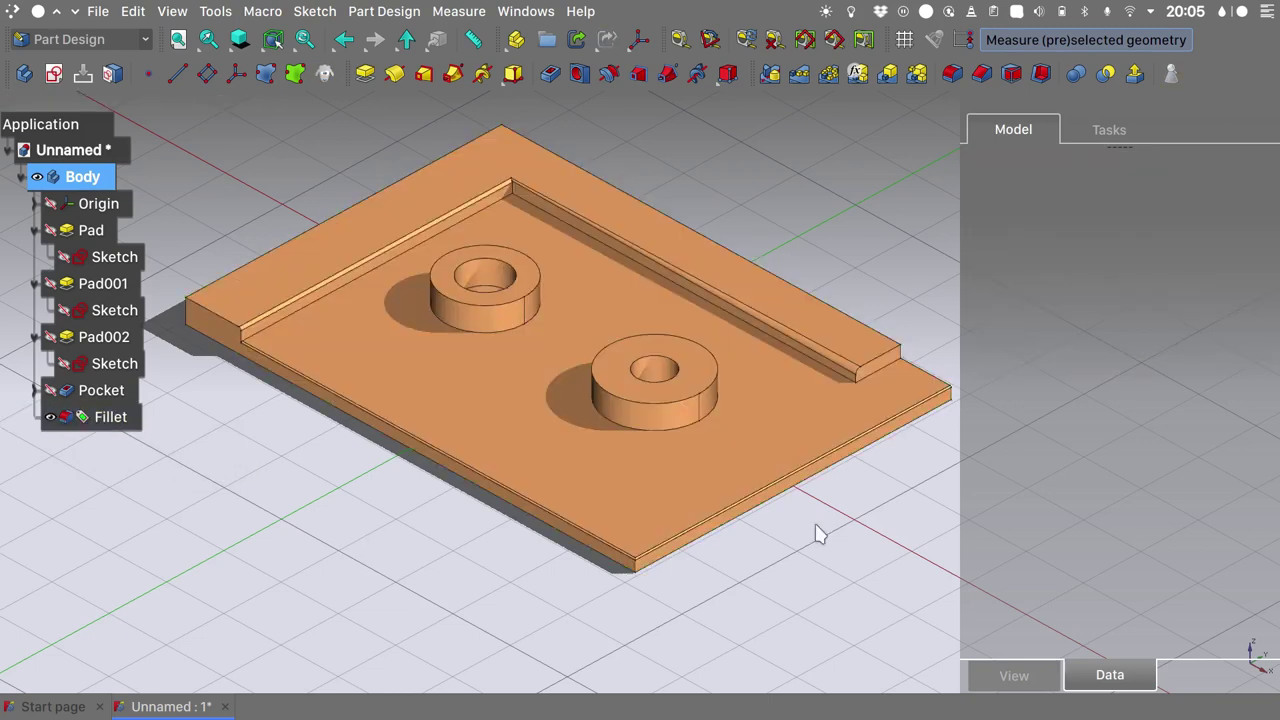